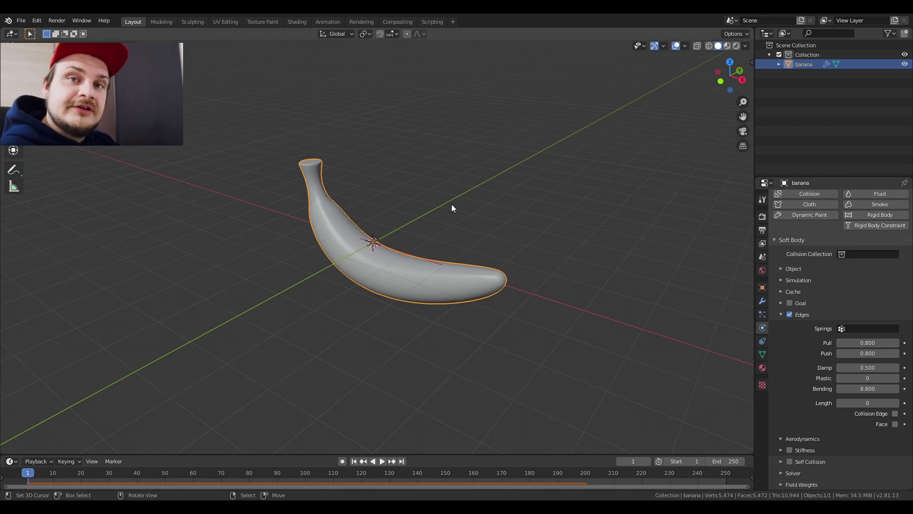
- Move the banana to the left of the scene centre
middle_click_drag(444, 214, 370, 247)
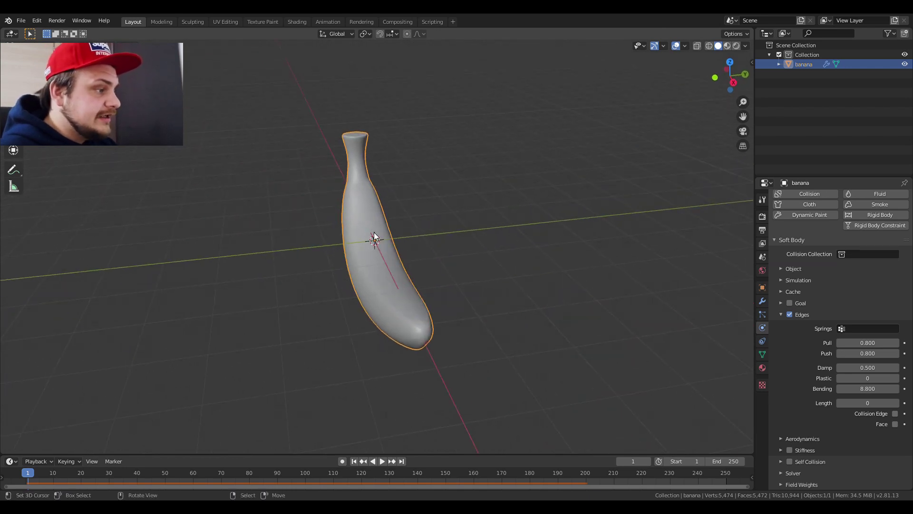
middle_click_drag(411, 190, 439, 230)
middle_click_drag(373, 299, 469, 267)
key("g")
left_click(409, 287)
- Check the screencast key display settings in the viewport sidebar
key("n")
left_click(746, 204)
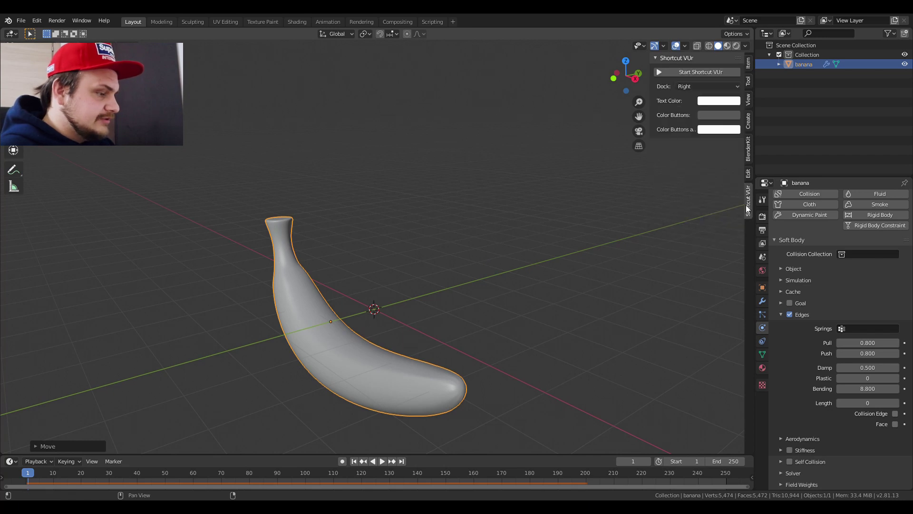
key("n")
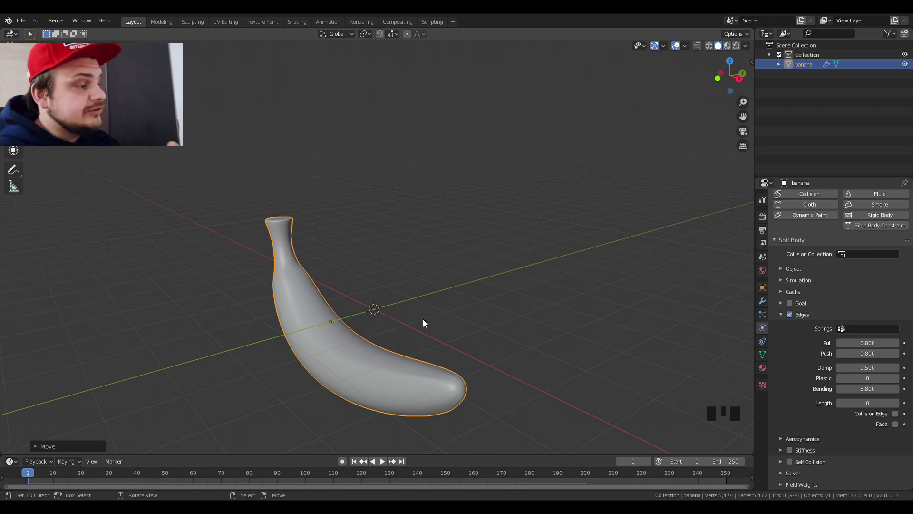
- Bring up the Add menu's Mesh primitives list
scroll(427, 314, "down", 3)
middle_click_drag(430, 308, 454, 310)
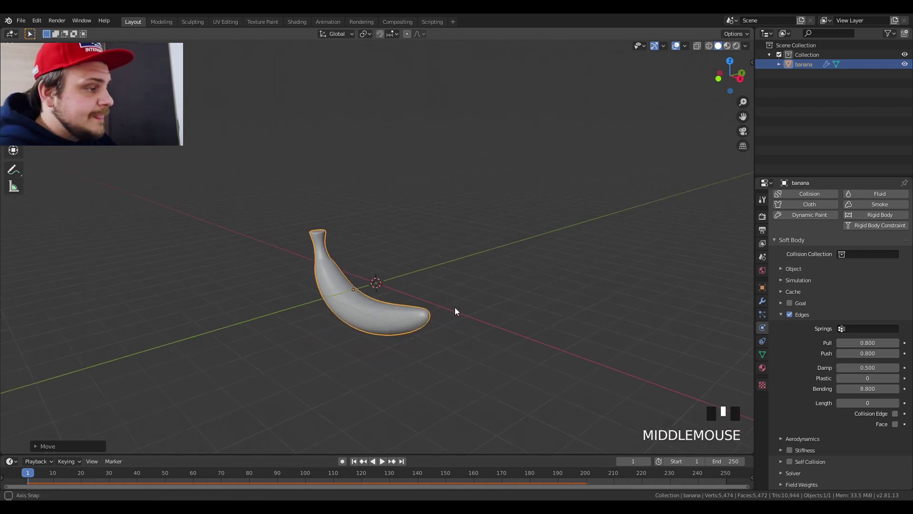
scroll(453, 309, "up", 3)
key("shift+a")
mouse_move(452, 304)
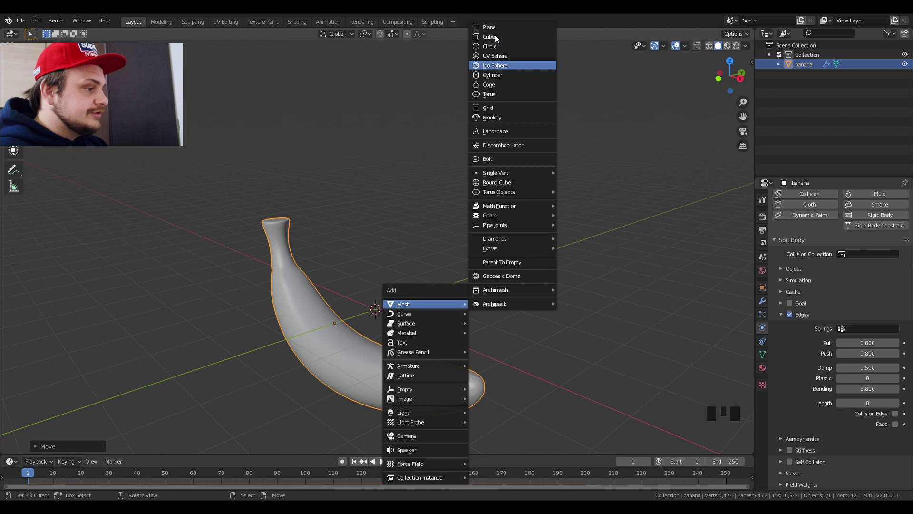
- Add a plane and rotate it to stand upright
left_click(490, 28)
key("r")
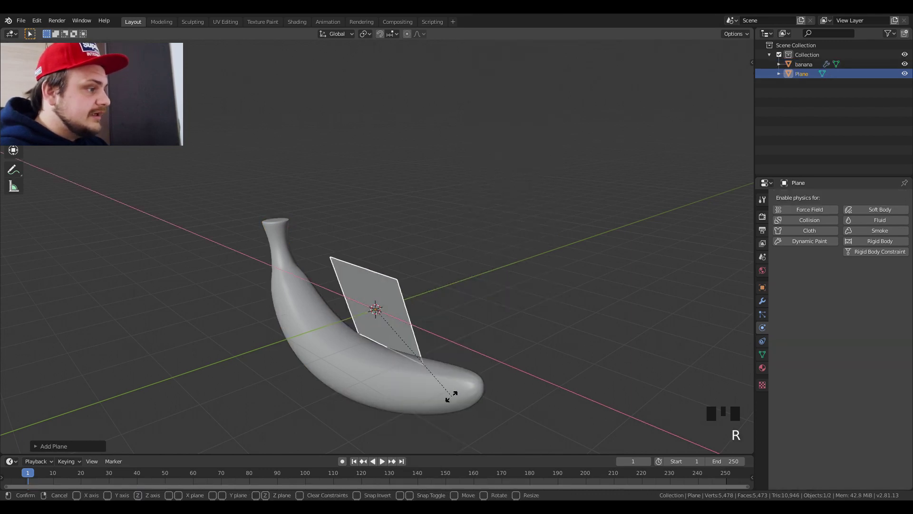
left_click(409, 398)
- Scale the upright plane up twice into a large wall through the banana
key("s")
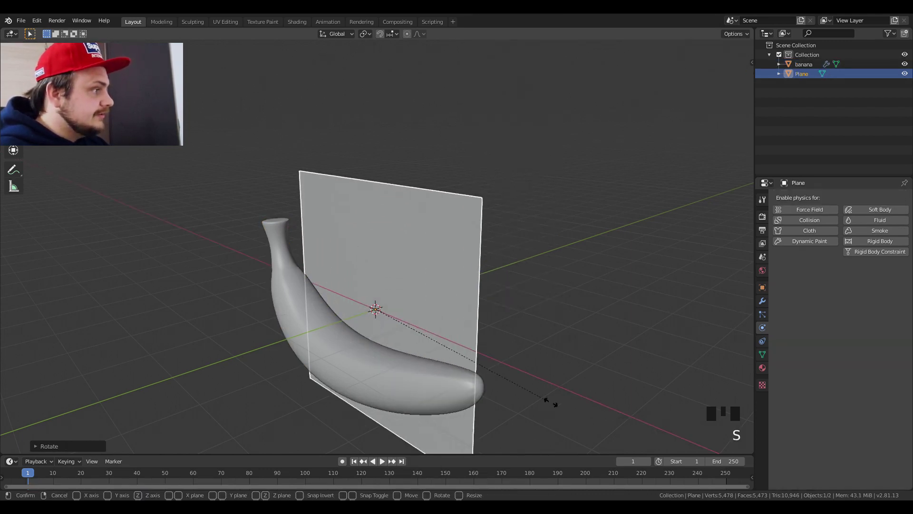
left_click(724, 428)
scroll(404, 302, "down", 2)
middle_click_drag(404, 302, 442, 269)
key("s")
left_click(481, 253)
scroll(443, 269, "up", 2)
- Add a cylinder and rotate it to lie on its side
key("shift+a")
mouse_move(445, 269)
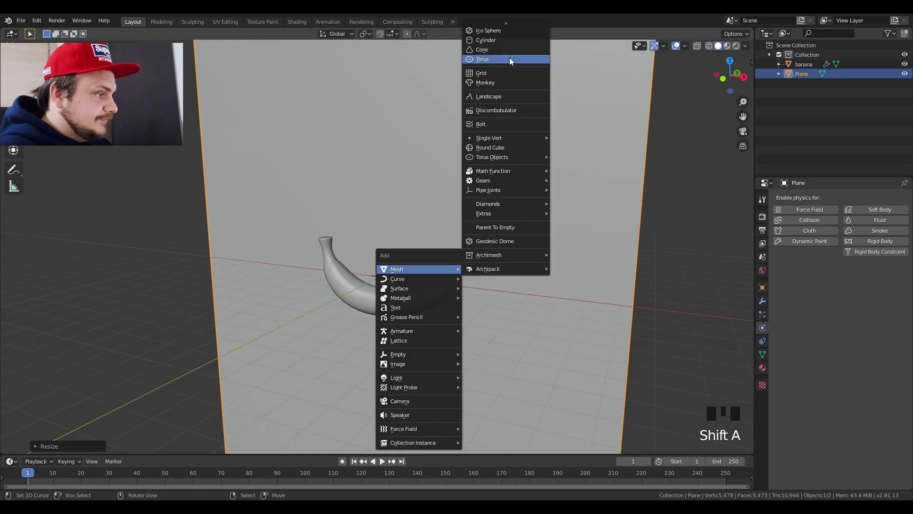
left_click(511, 40)
middle_click_drag(484, 191, 446, 224)
key("r")
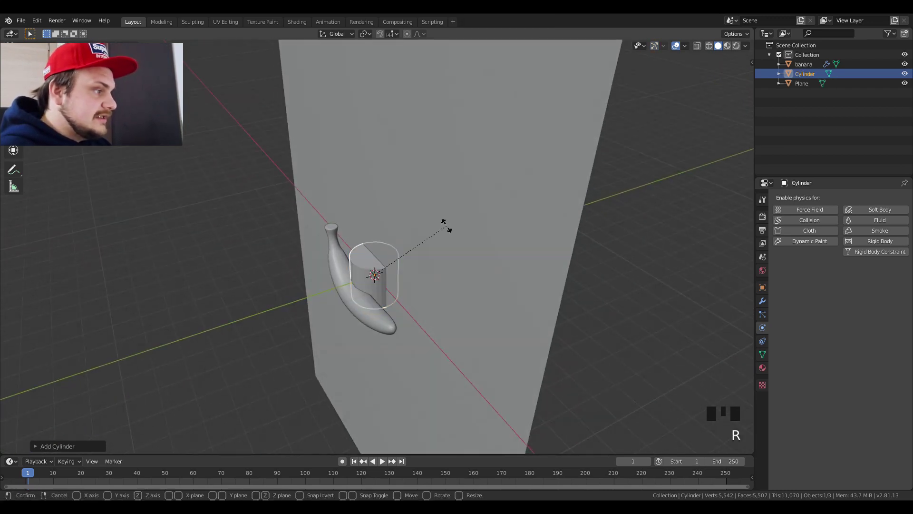
left_click(311, 180)
middle_click_drag(311, 180, 483, 215)
scroll(429, 234, "up", 3)
- Move the cylinder onto the banana's middle and shrink it along the Z axis
key("g")
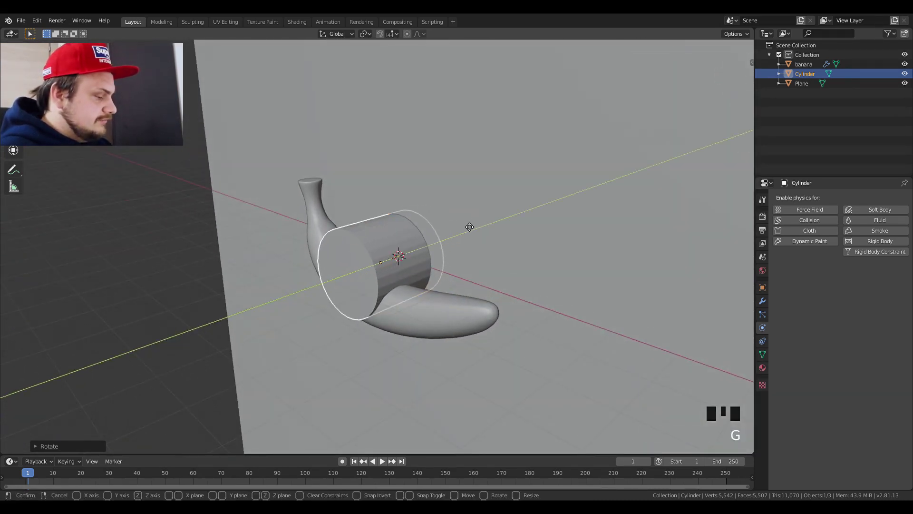
left_click(461, 227)
middle_click_drag(461, 227, 497, 228)
key("s")
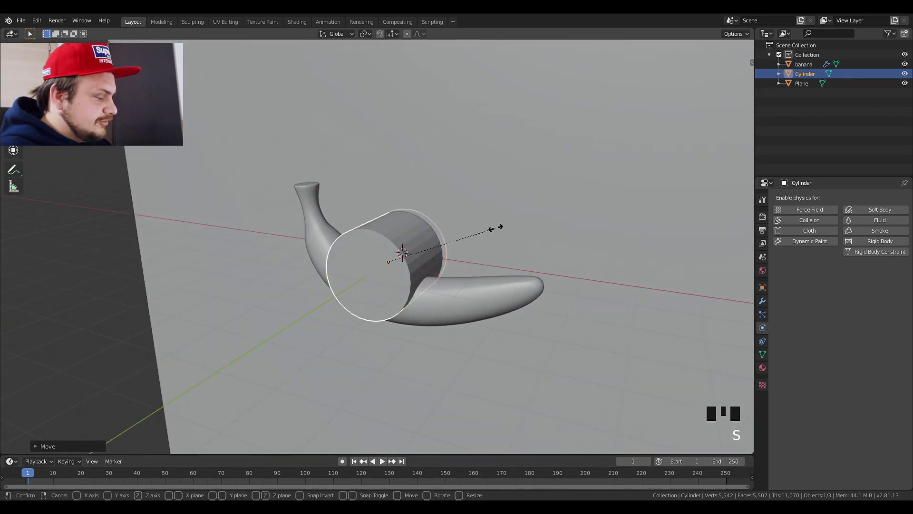
key("z")
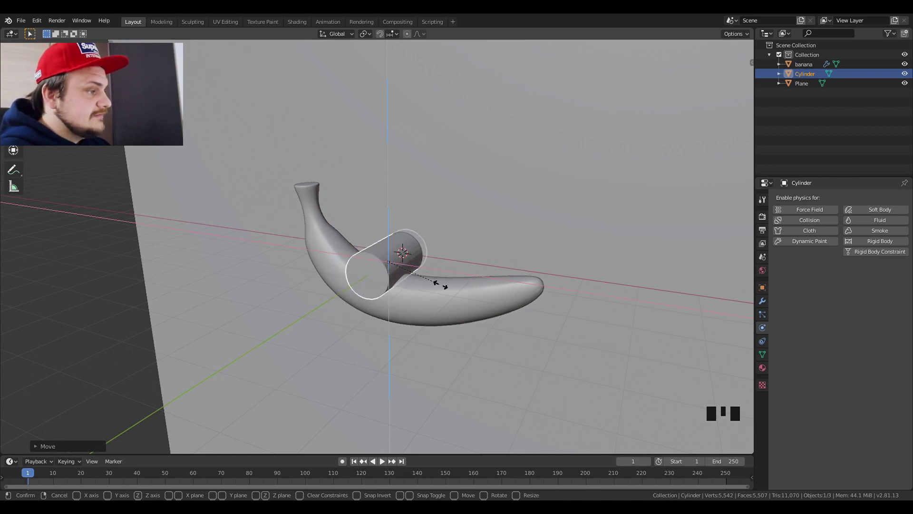
left_click(434, 285)
middle_click_drag(442, 279, 429, 306)
- Extend the cylinder's end loop in Edit Mode to make a long rod
scroll(429, 307, "up", 3)
key("Tab")
right_click(353, 311)
right_click(353, 311, "alt+shift")
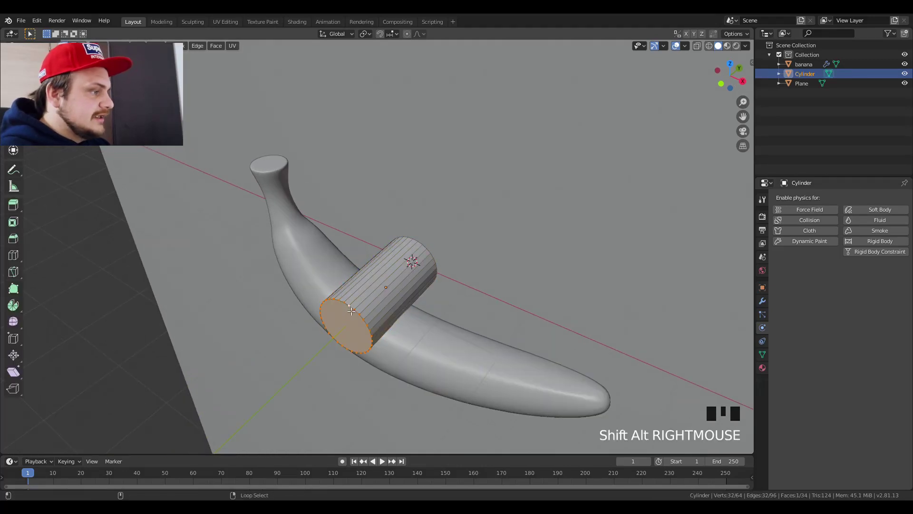
right_click(353, 311, "alt+shift")
right_click(353, 312, "alt+shift")
right_click(353, 311, "alt+shift")
key("g")
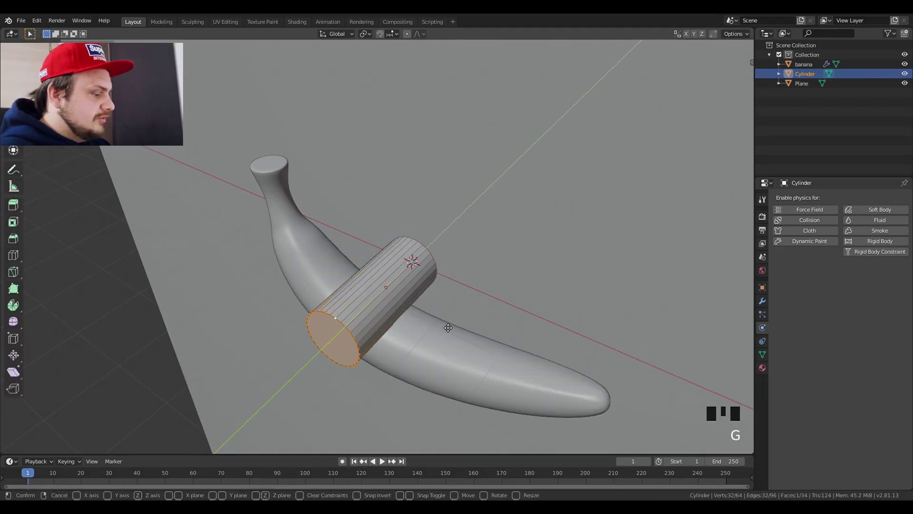
left_click(403, 370)
- Apply all transforms to the cylinder
key("Tab")
middle_click_drag(404, 369, 409, 341)
scroll(409, 341, "down", 3)
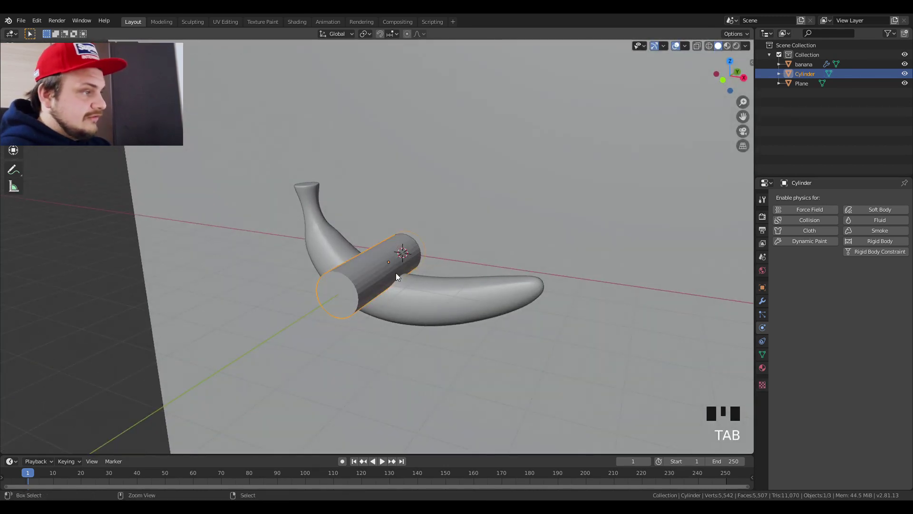
key("ctrl+a")
left_click(387, 294)
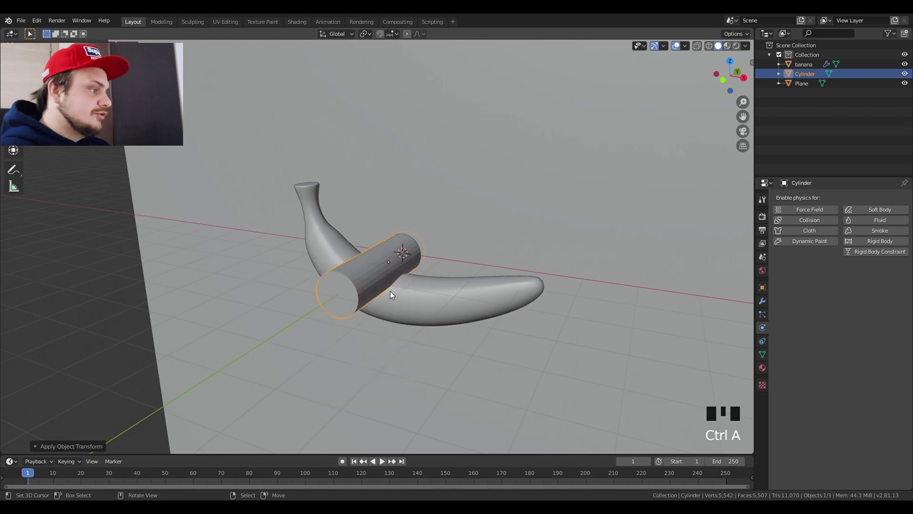
middle_click_drag(382, 288, 417, 275)
- Bevel the cylinder's first end cap
key("Tab")
scroll(395, 278, "up", 2)
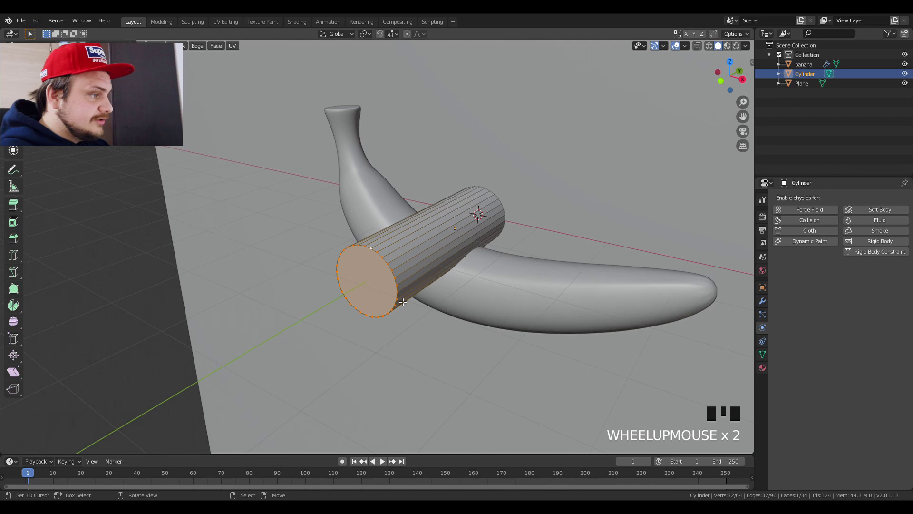
key("ctrl+b")
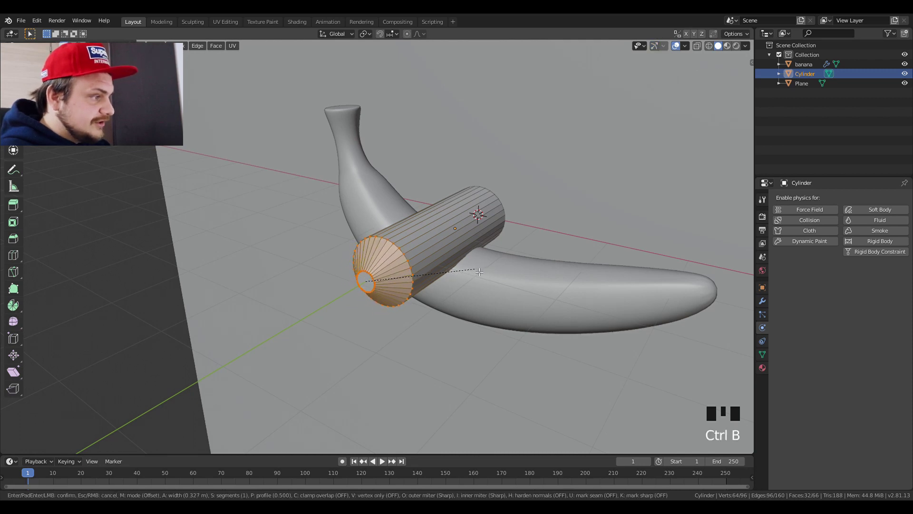
scroll(479, 272, "up", 2)
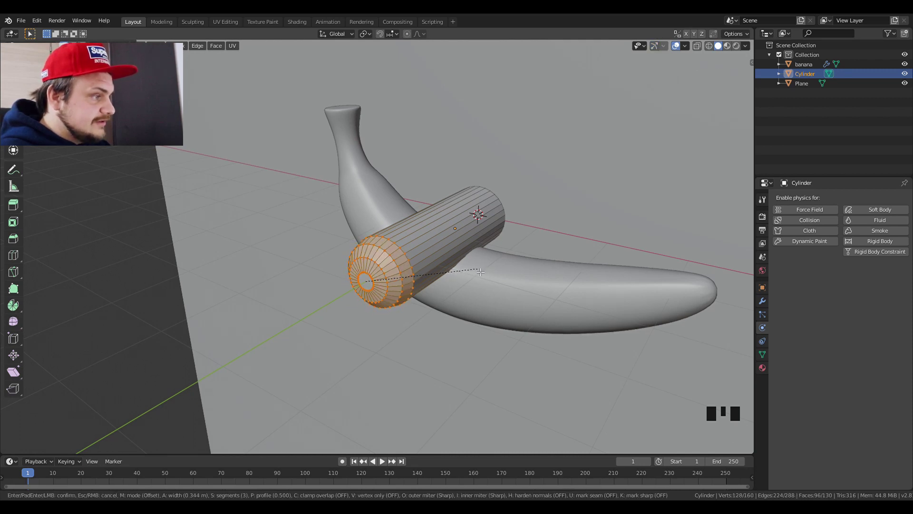
middle_click_drag(480, 272, 367, 266)
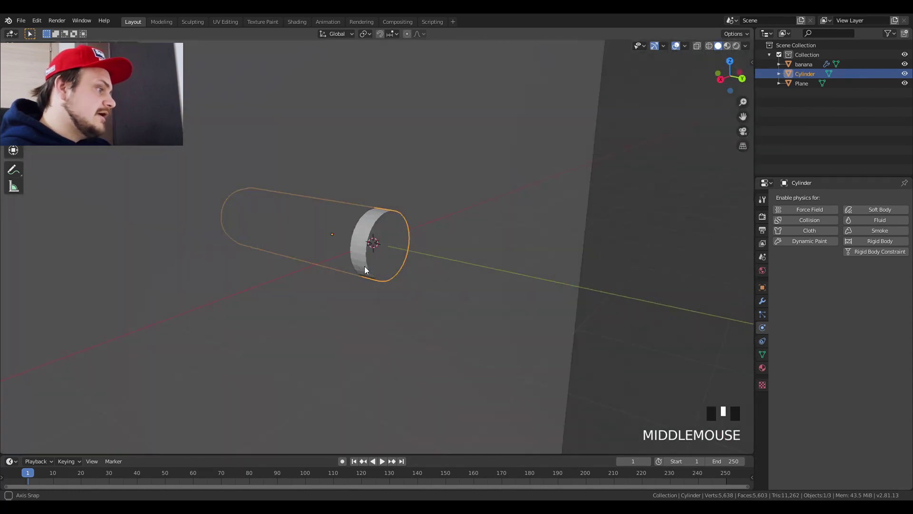
- Bevel the opposite end cap and return to Object Mode
key("Tab")
scroll(395, 245, "up", 2)
right_click(367, 237)
right_click(368, 239, "alt+shift")
right_click(367, 239, "alt+shift")
right_click(368, 239, "alt+shift")
right_click(368, 238, "alt+shift")
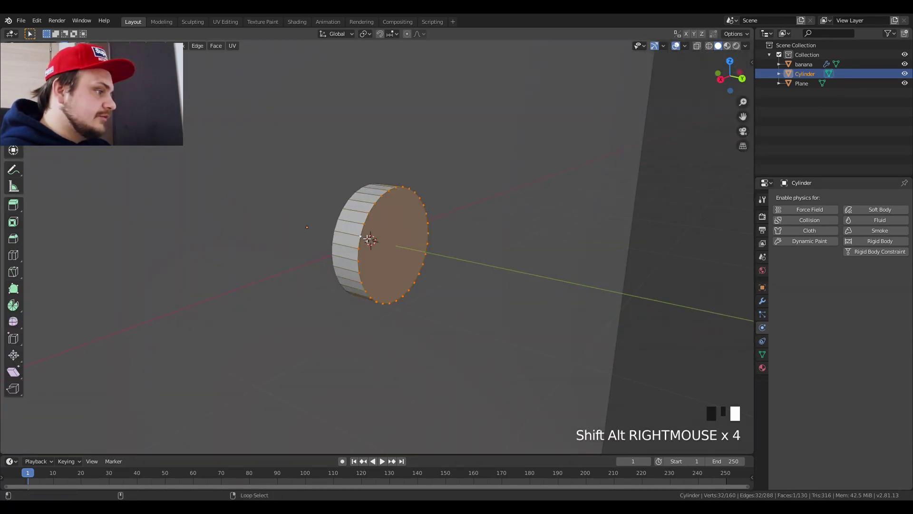
key("ctrl+b")
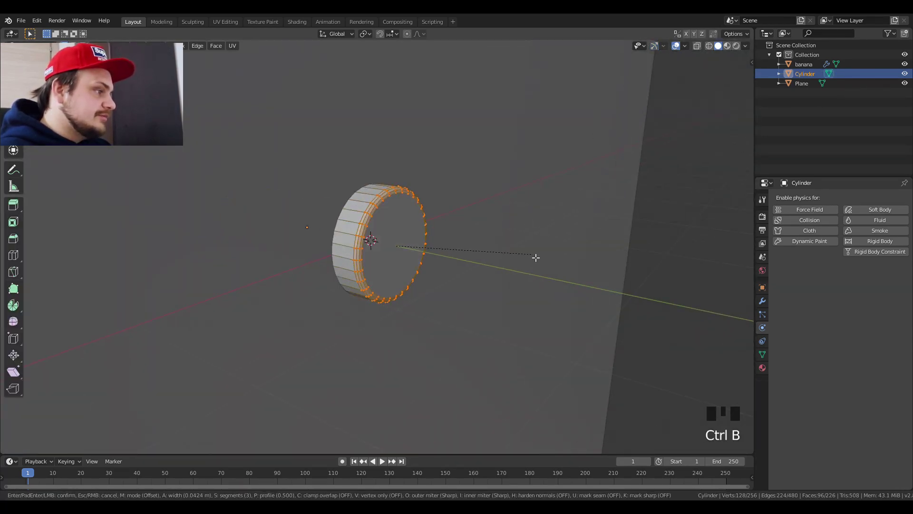
scroll(536, 258, "down", 2)
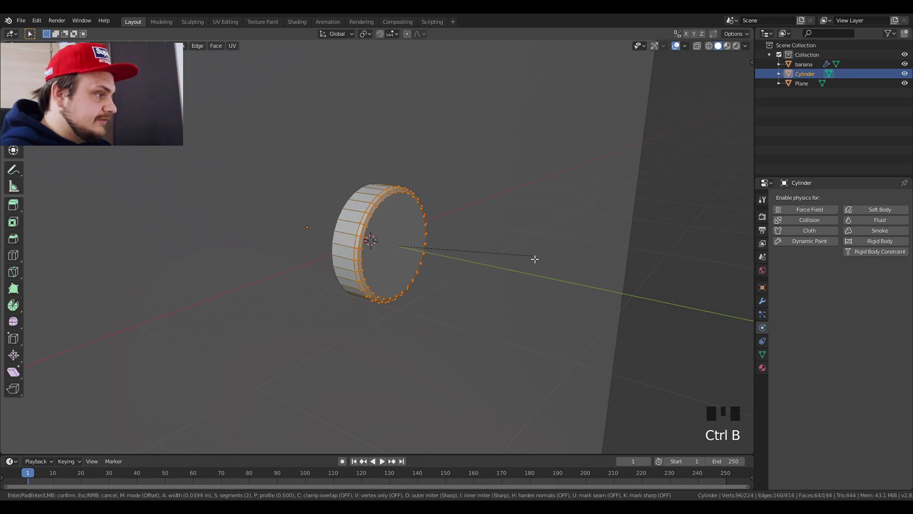
left_click(534, 259)
key("Tab")
middle_click_drag(418, 271, 510, 261)
- Add a Subdivision Surface modifier to the cylinder and shade it smooth
left_click(762, 300)
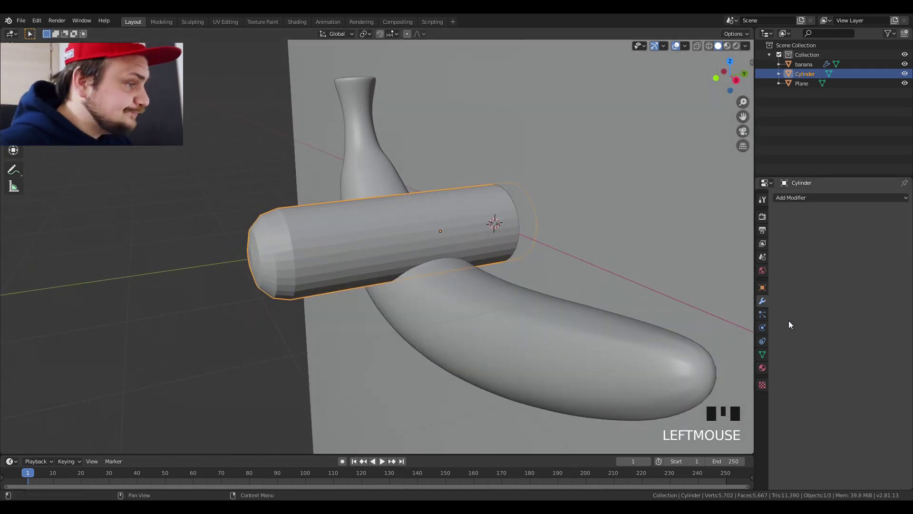
left_click(811, 198)
left_click(746, 355)
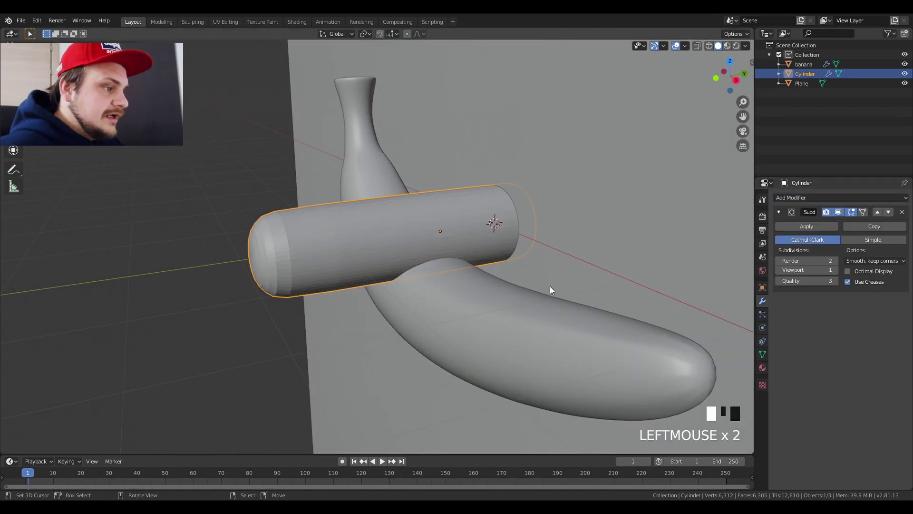
middle_click_drag(546, 287, 589, 285)
right_click(324, 283)
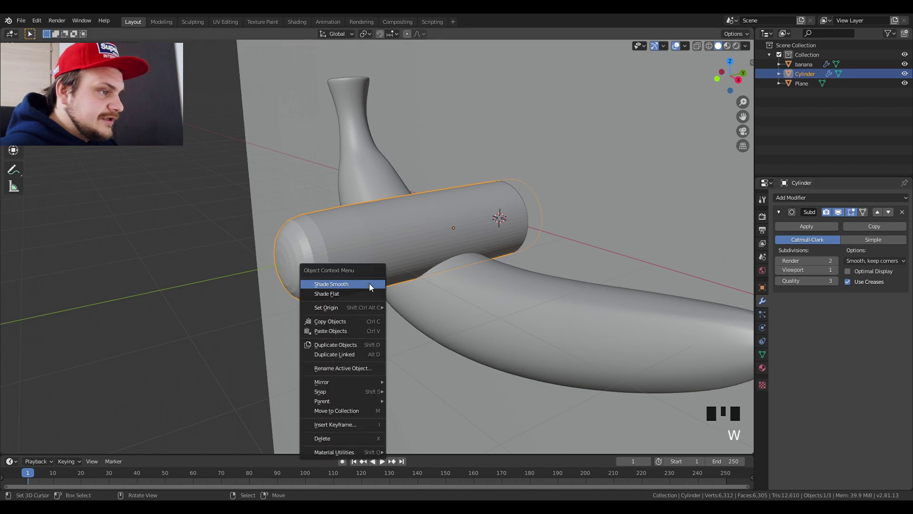
left_click(324, 284)
middle_click_drag(324, 283, 559, 304)
- Give the cylinder Collision physics and move Collision above Subdivision
left_click(763, 341)
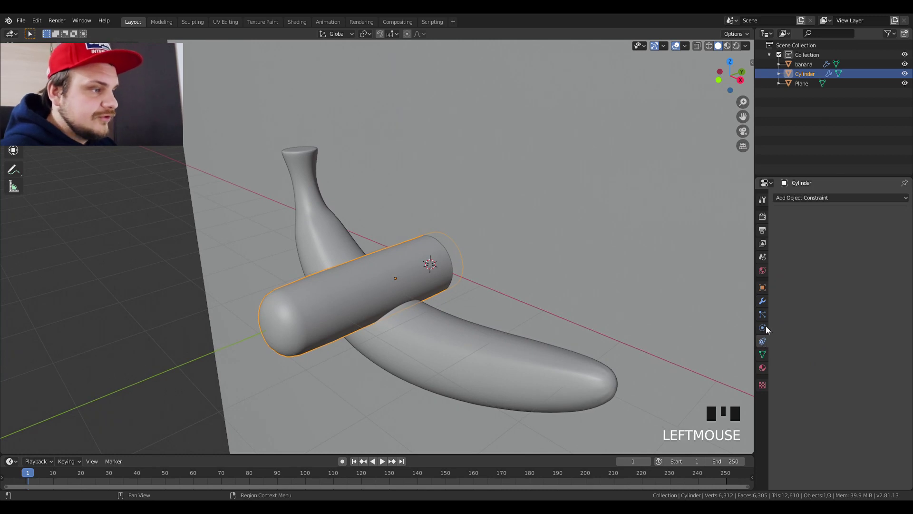
left_click(804, 198)
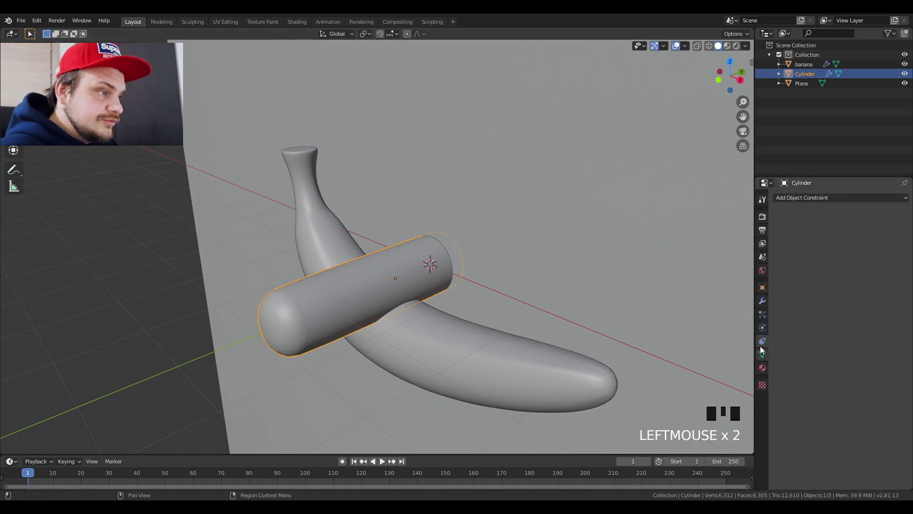
left_click(763, 328)
left_click(807, 222)
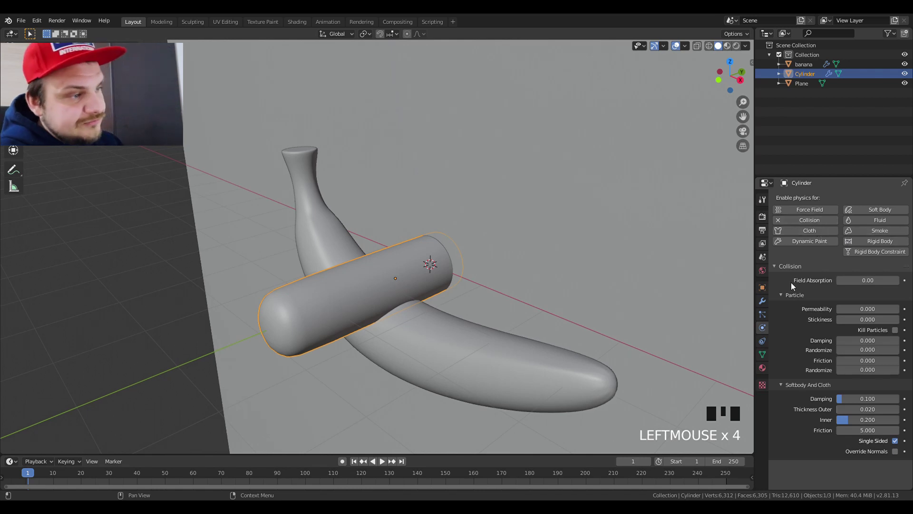
left_click(762, 301)
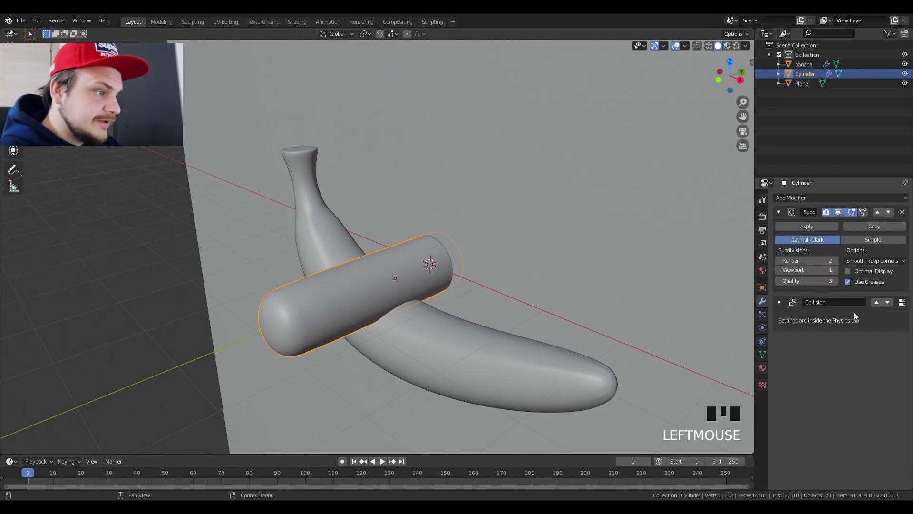
left_click(876, 302)
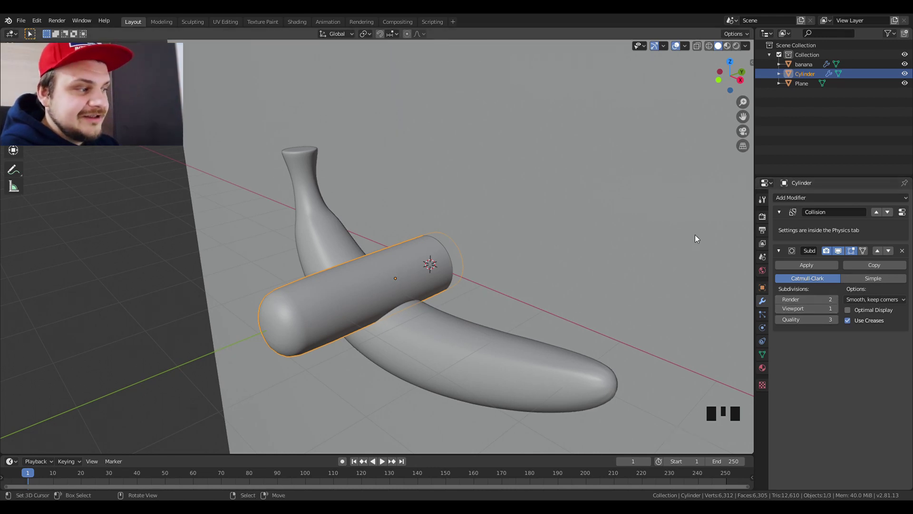
- Raise the banana high above the cylinder
scroll(433, 337, "down", 1)
left_click(435, 350)
middle_click_drag(434, 349, 499, 278, "shift")
scroll(489, 303, "down", 3)
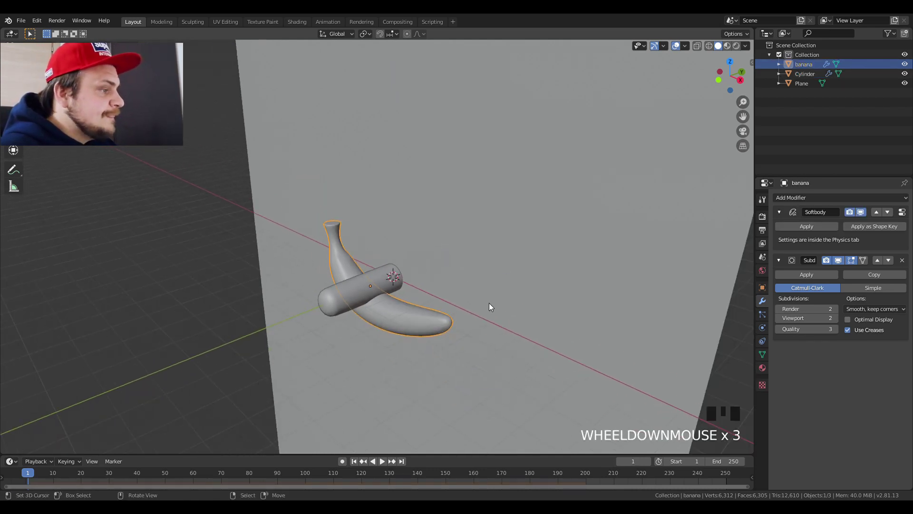
key("g")
left_click(506, 93)
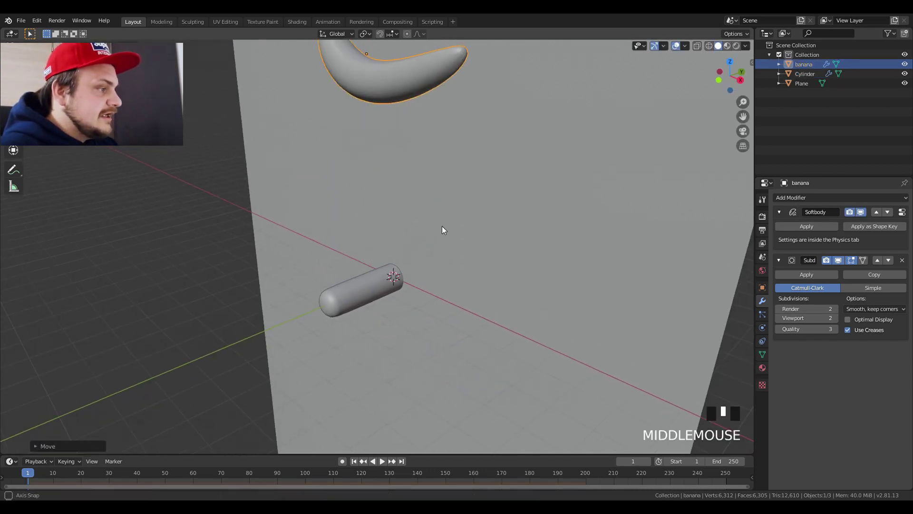
mouse_move(445, 231)
middle_mouse_down()
mouse_move(452, 210)
mouse_move(432, 265)
mouse_move(447, 247)
middle_mouse_up()
scroll(375, 258, "up", 2)
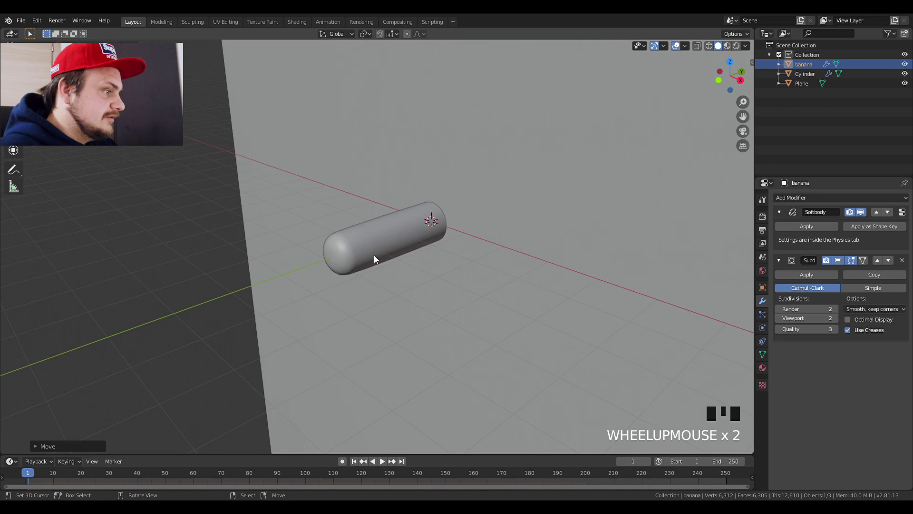
- Add a camera and align it to the current view
left_click(375, 259)
middle_click_drag(375, 259, 438, 305, "shift")
scroll(464, 328, "down", 4)
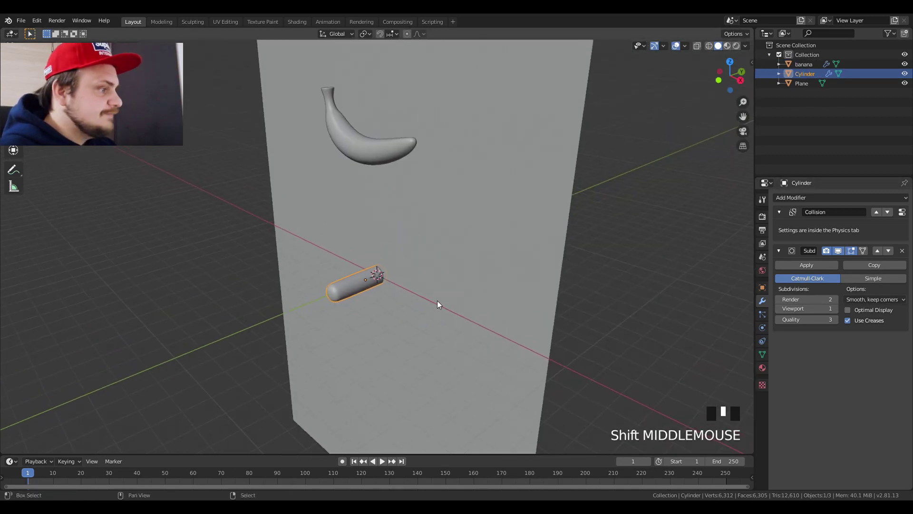
key("shift+a")
left_click(420, 434)
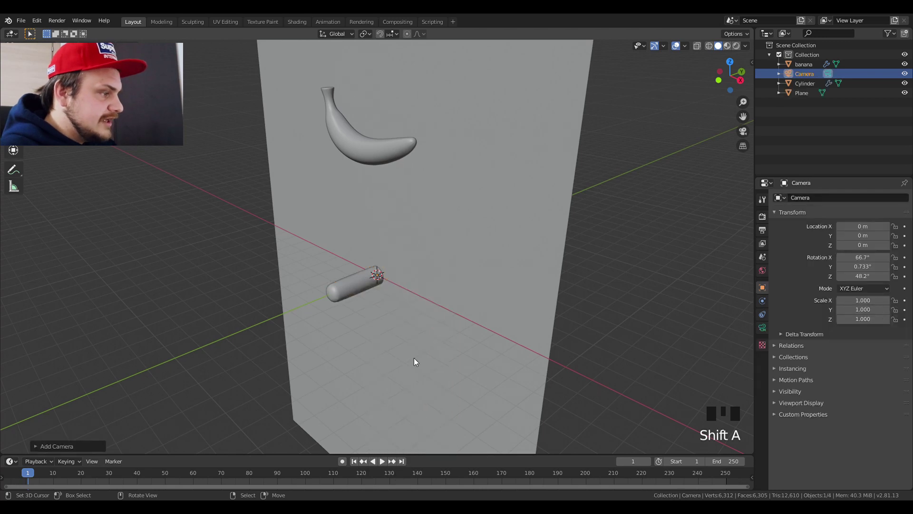
middle_click_drag(414, 361, 433, 332)
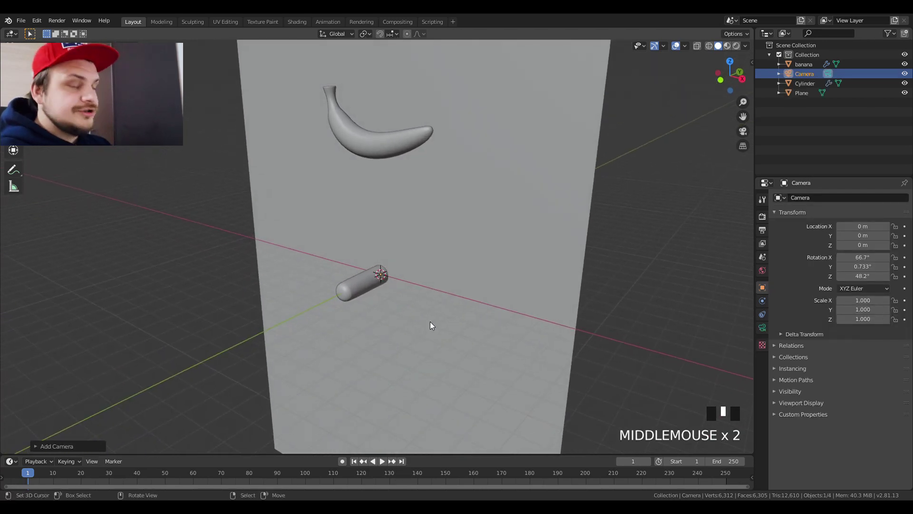
key("ctrl+alt+KP_0")
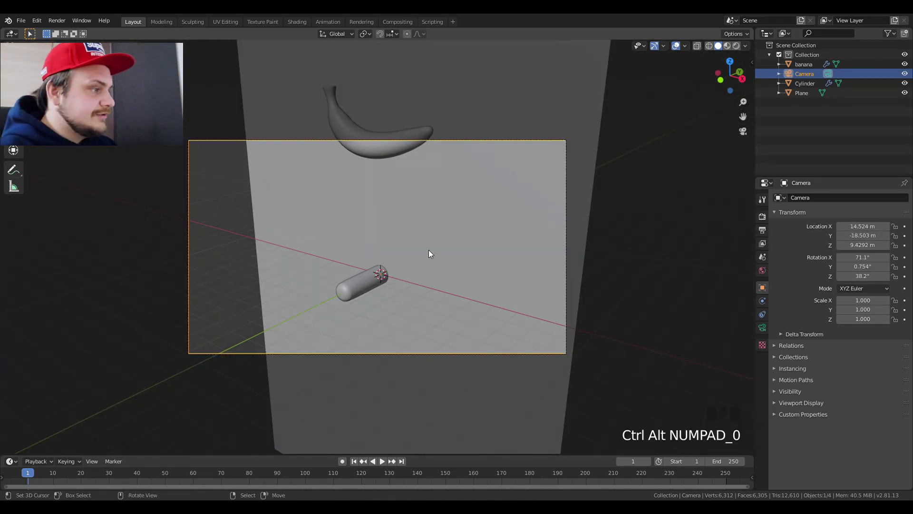
- Make the camera Orthographic with an Orthographic Scale of 16
left_click(763, 328)
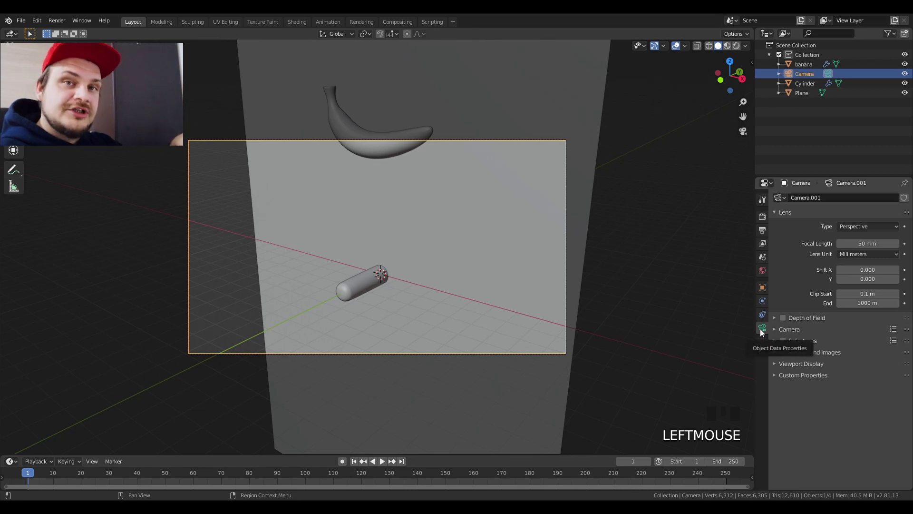
left_click(868, 229)
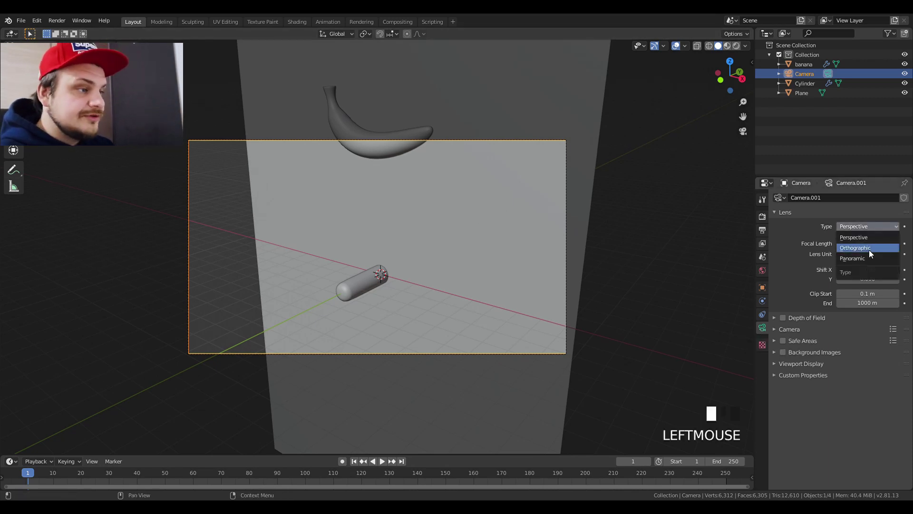
left_click(869, 250)
left_click_drag(873, 247, 910, 242)
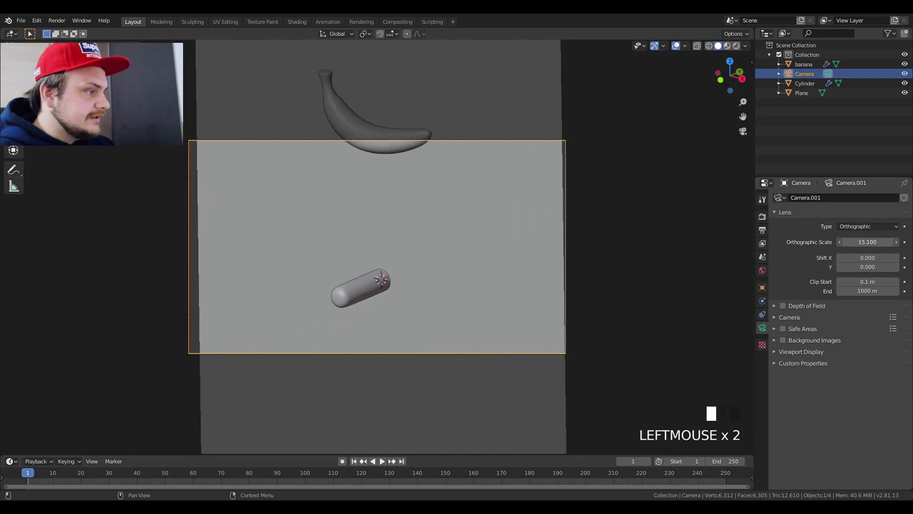
left_click_drag(868, 242, 875, 242)
middle_click_drag(416, 250, 447, 259)
key("KP_5")
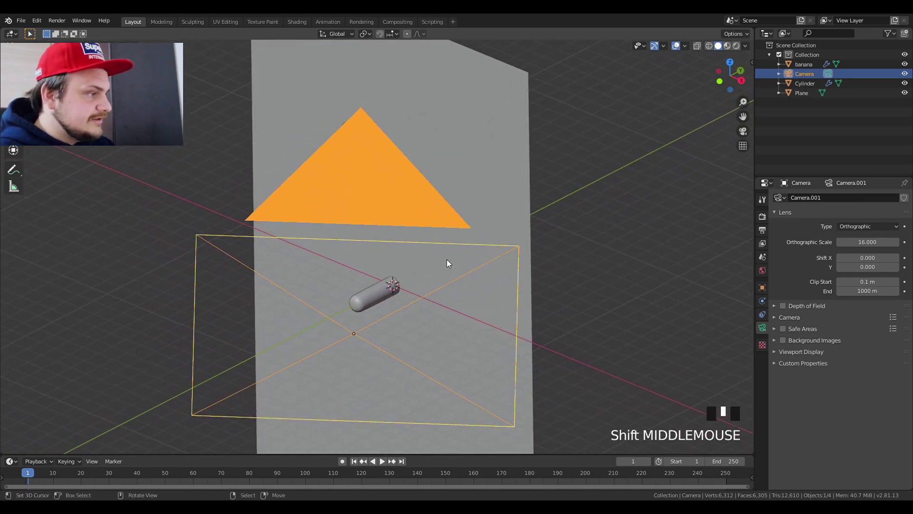
- Realign the camera to the view and set Resolution X to 1080 for a 1080×1080 frame
key("ctrl+alt+KP_0")
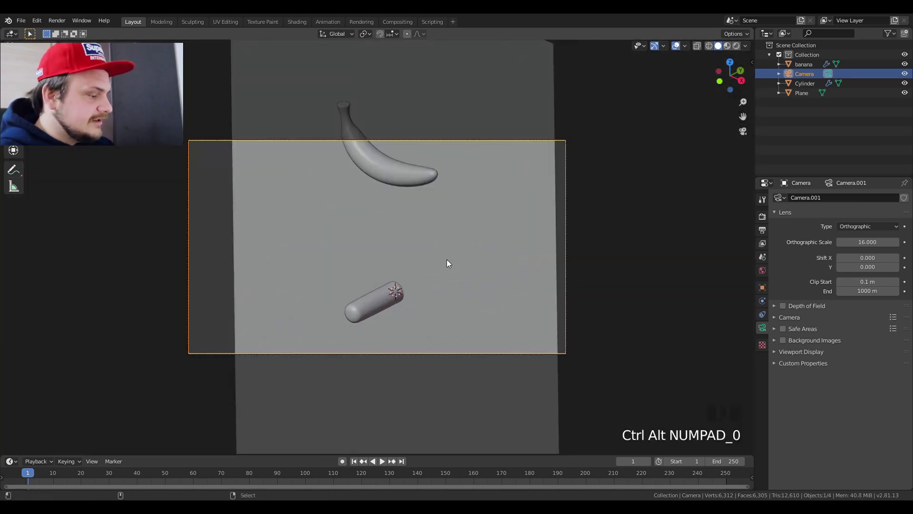
left_click(762, 217)
left_click(764, 230)
left_click(767, 230)
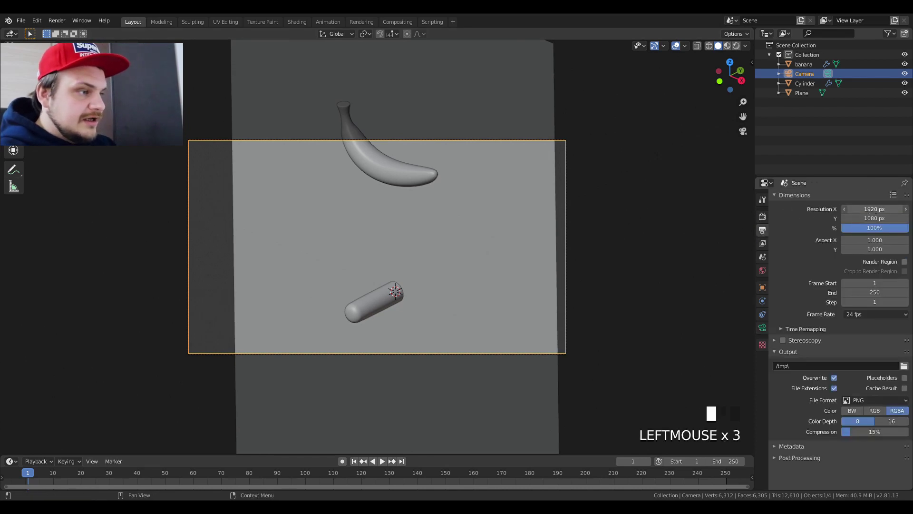
left_click(871, 210)
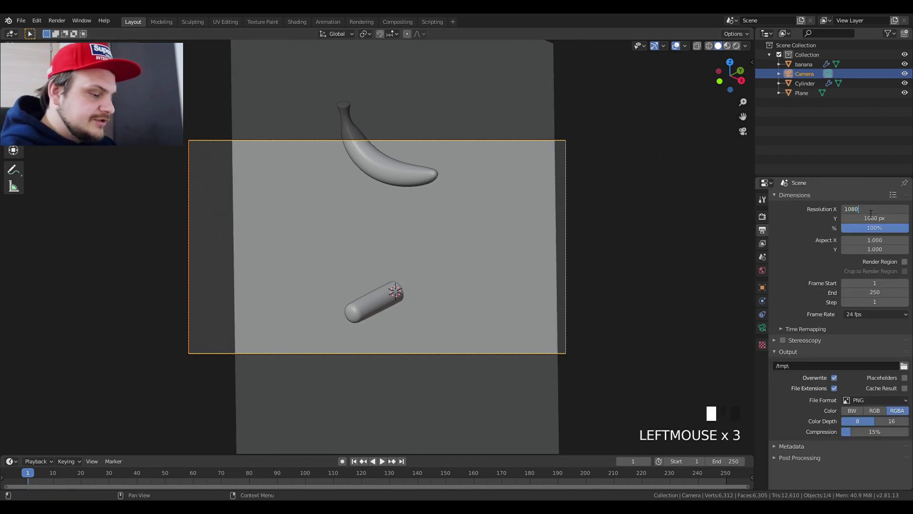
type("1080")
key("Return")
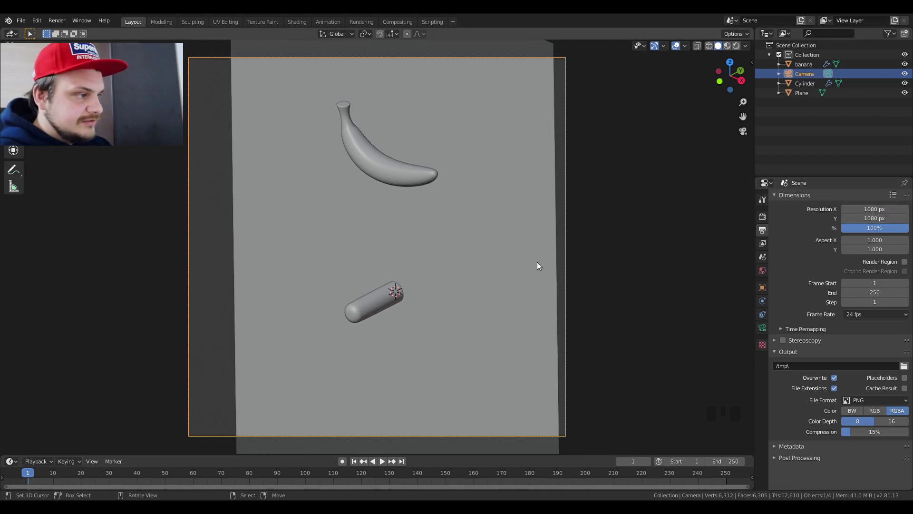
- Scale up the background plane to fill the square camera frame
right_click(503, 290)
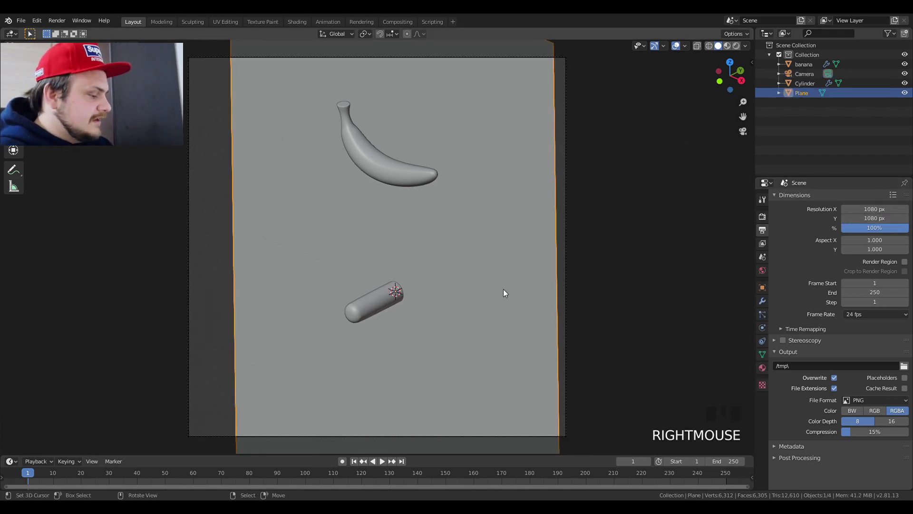
key("s")
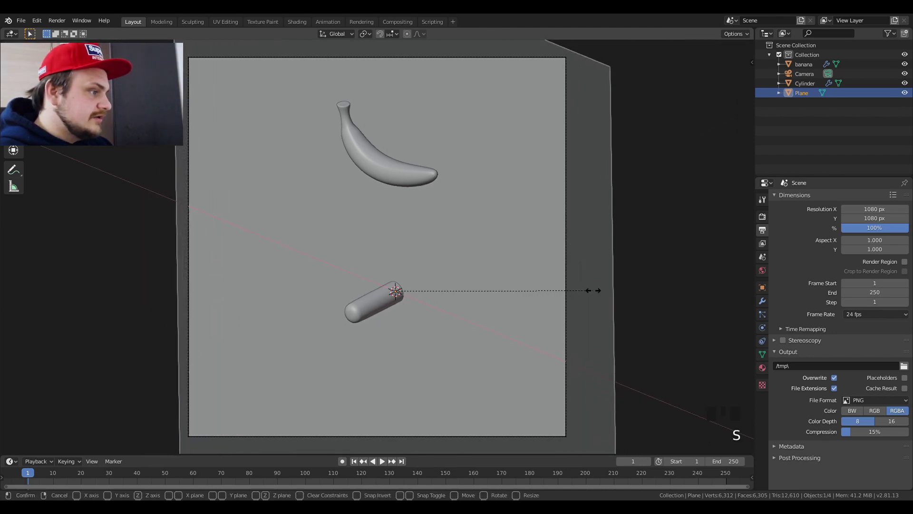
left_click(594, 291)
scroll(486, 283, "down", 1)
scroll(484, 280, "up", 1)
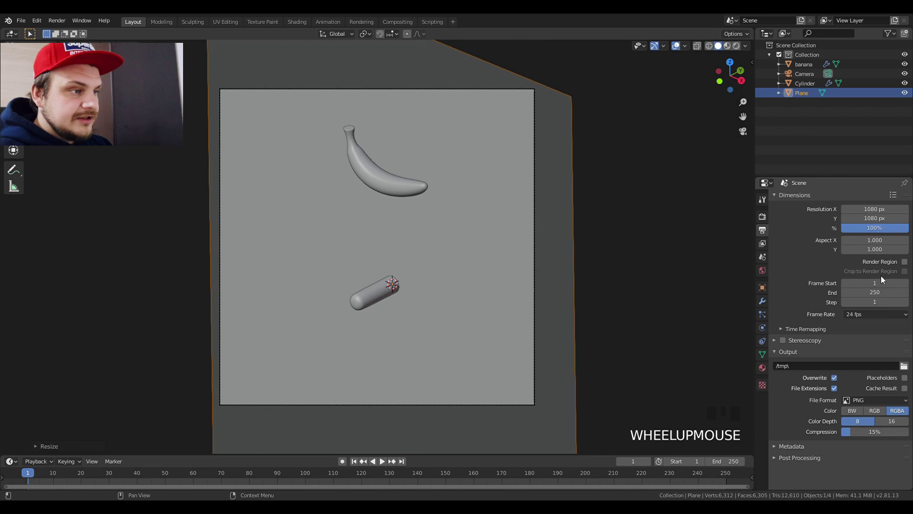
- Enable Render Region and set Color Depth 16 with 100% compression
left_click(905, 262)
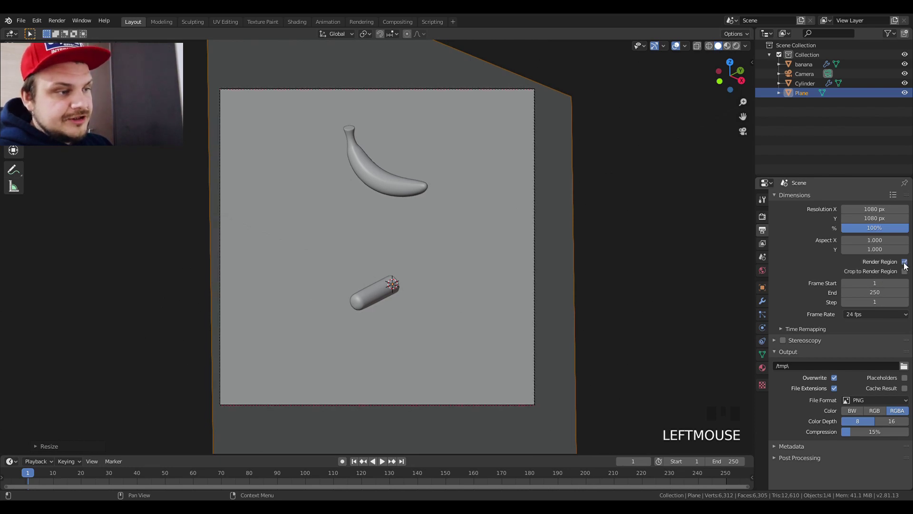
left_click(892, 421)
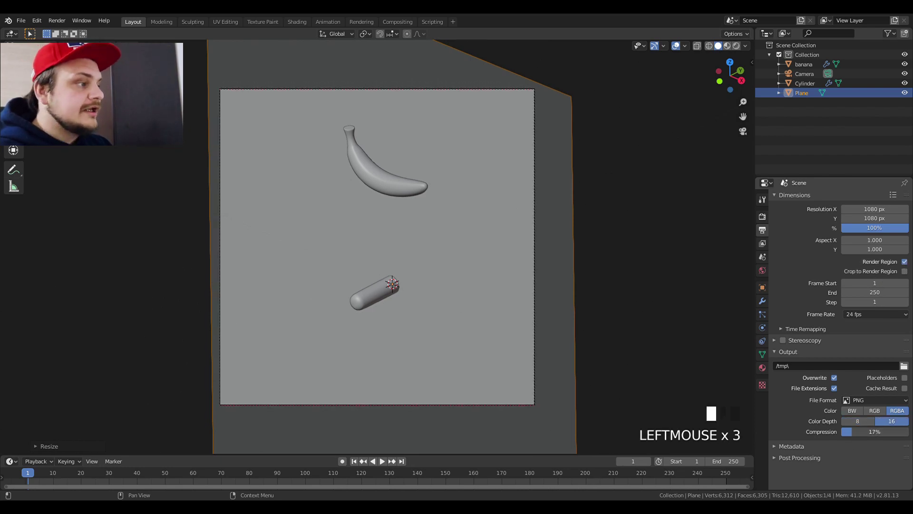
left_click_drag(847, 432, 909, 431)
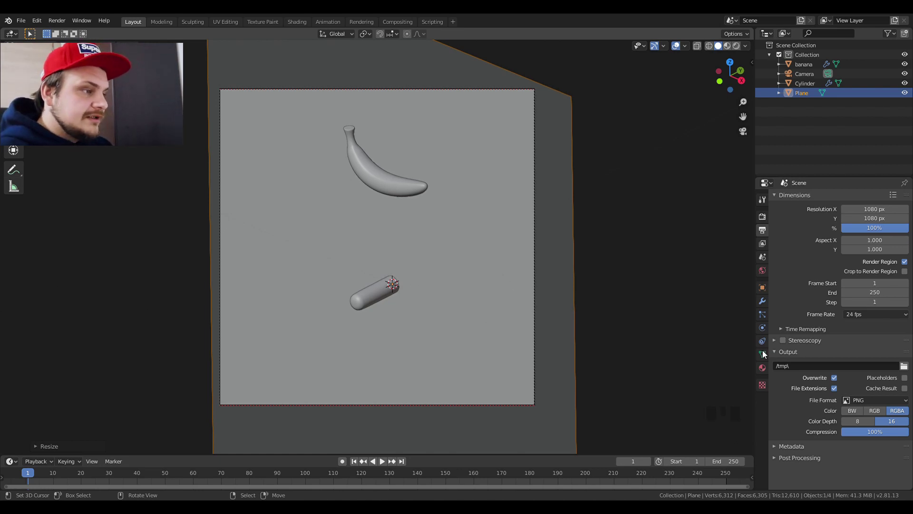
left_click(762, 327)
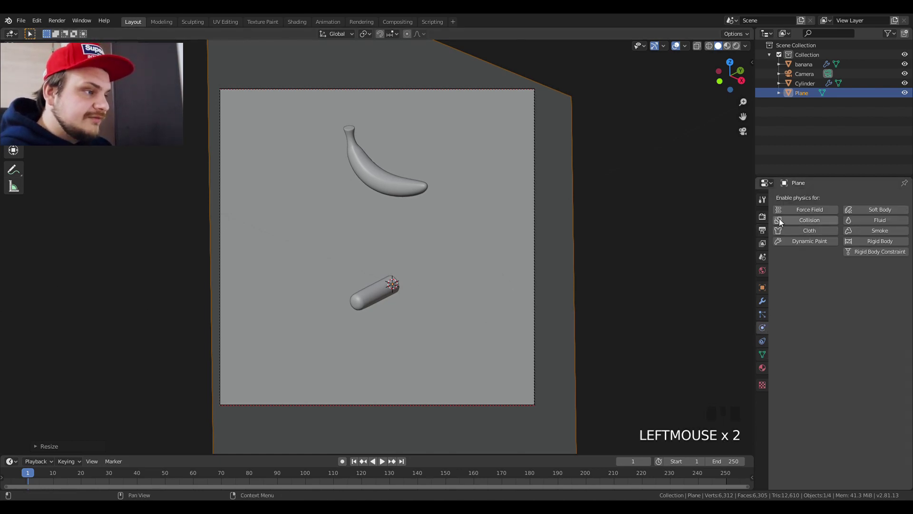
- Give the banana Soft Body physics with Goal off and Self Collision enabled and expanded
right_click(407, 191)
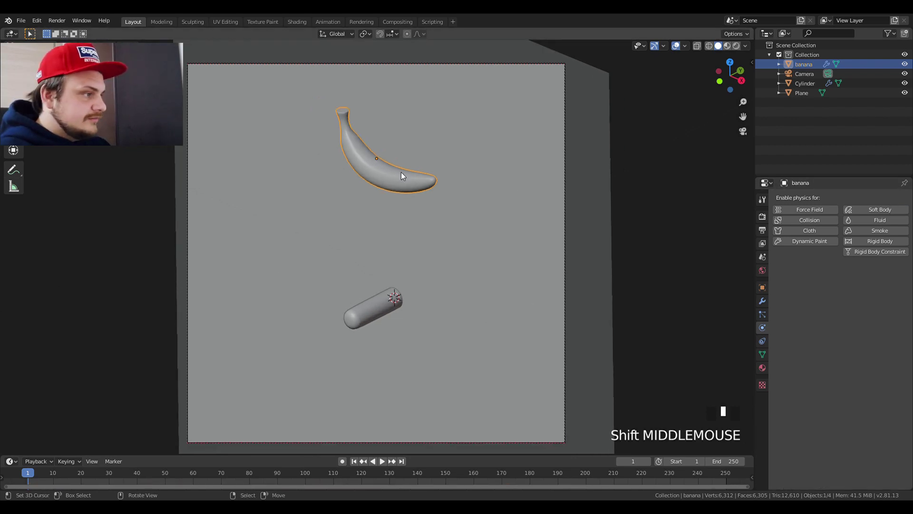
left_click(875, 209)
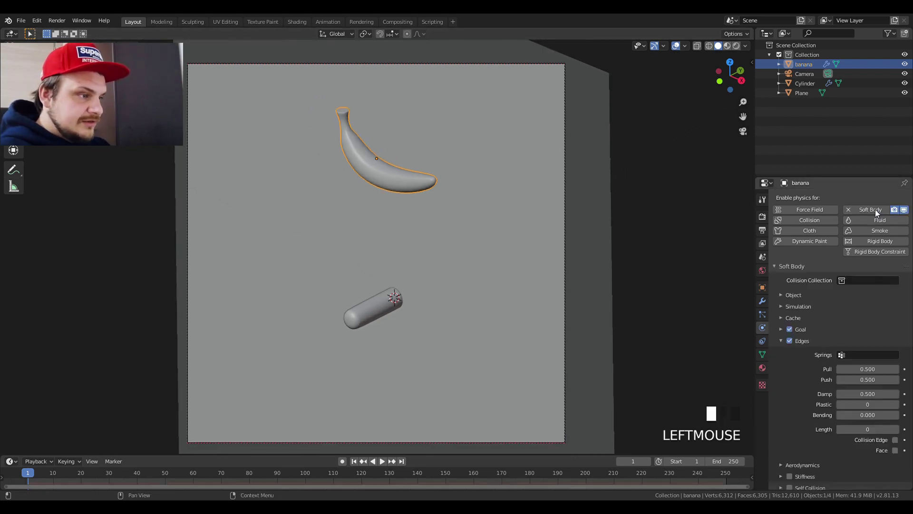
left_click(791, 329)
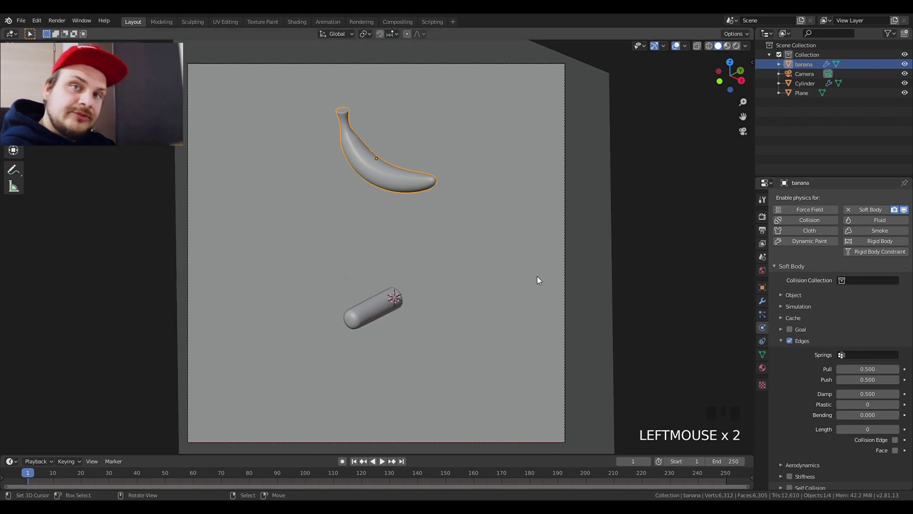
scroll(802, 326, "down", 2)
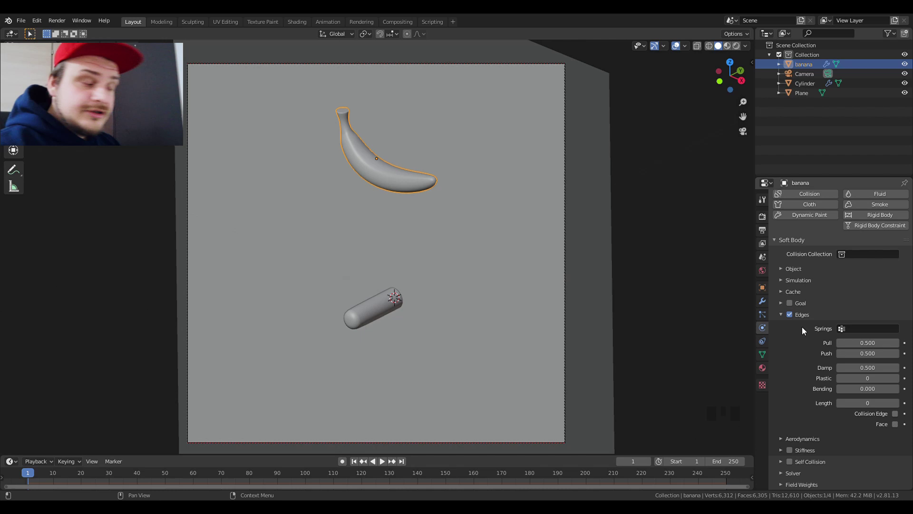
left_click(794, 462)
left_click(781, 461)
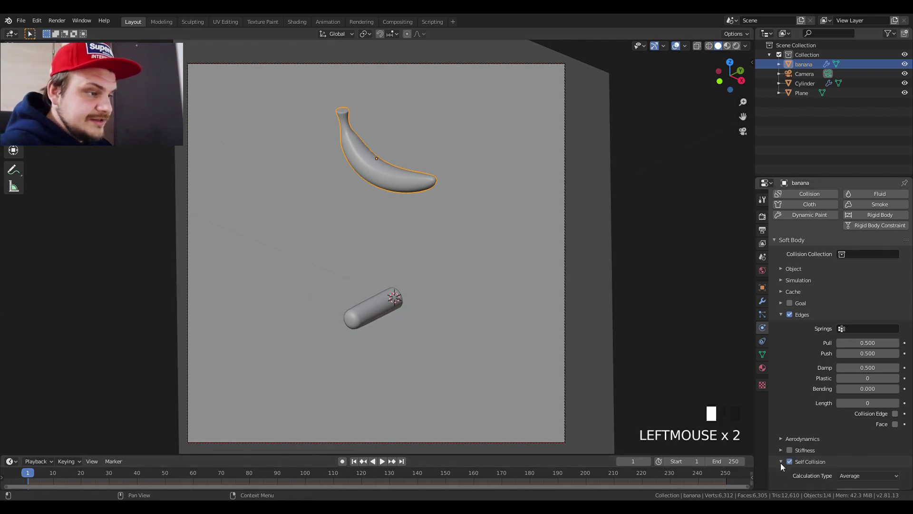
scroll(806, 462, "down", 3)
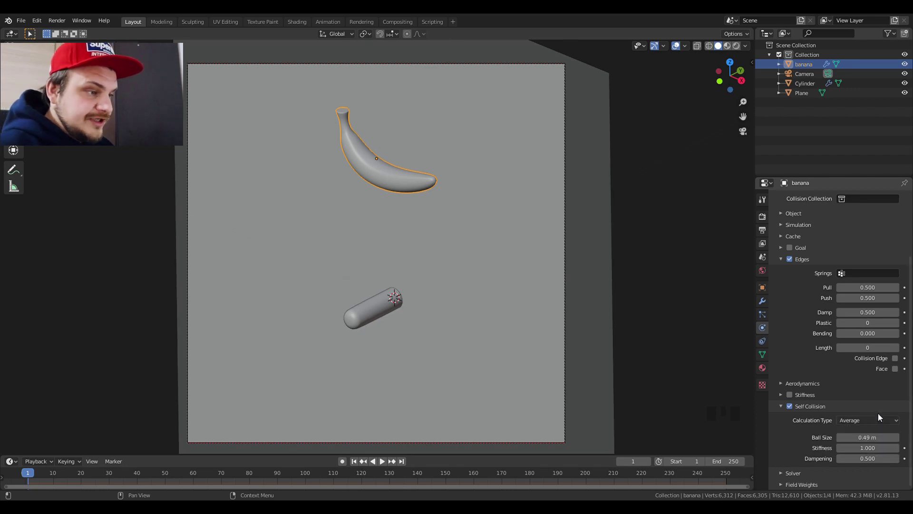
- Set the self-collision Ball Size to 0.19 m and Stiffness to 0.800
left_click(839, 438)
left_click(839, 437)
left_click(839, 437)
left_click(839, 437)
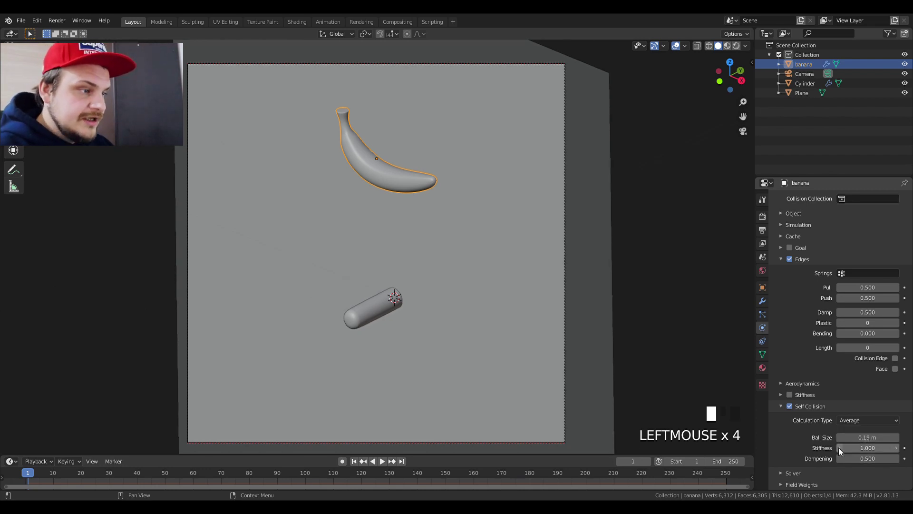
left_click(839, 447)
left_click(838, 448)
left_click(838, 447)
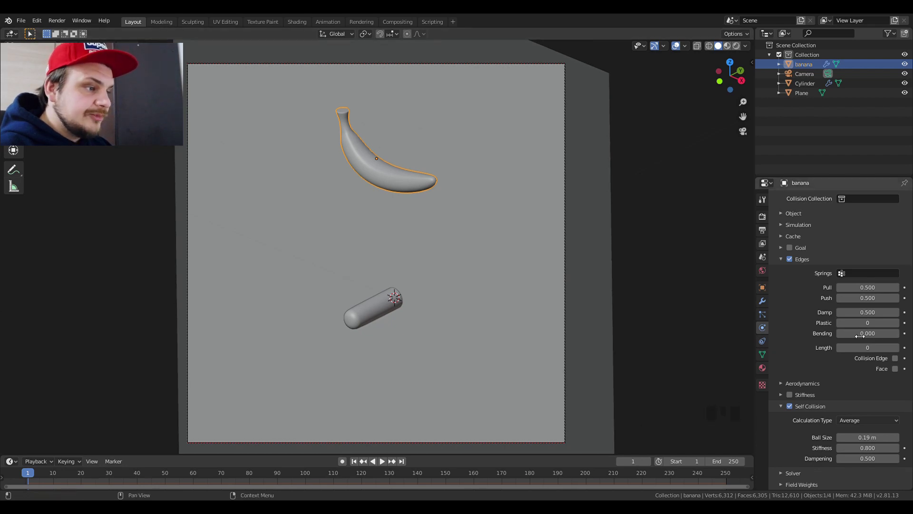
- Set Bending to 5.000 and both Push and Pull to 0.700
left_click(896, 336)
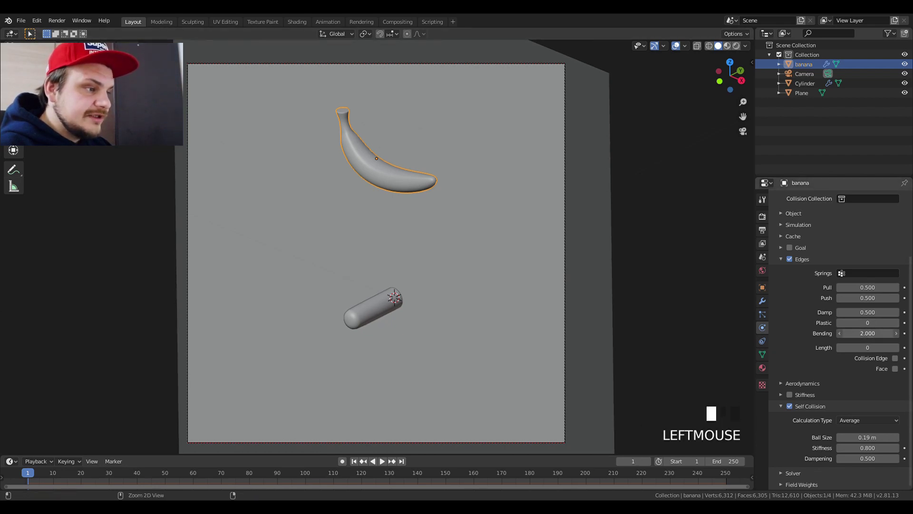
mouse_move(868, 333)
left_mouse_down()
mouse_move(894, 333)
mouse_move(870, 338)
left_mouse_up()
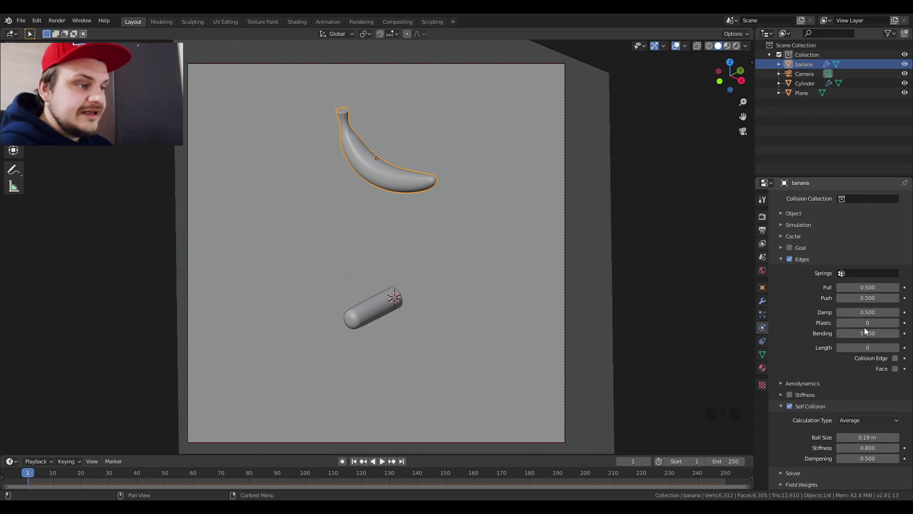
left_click(896, 298)
left_click(897, 298)
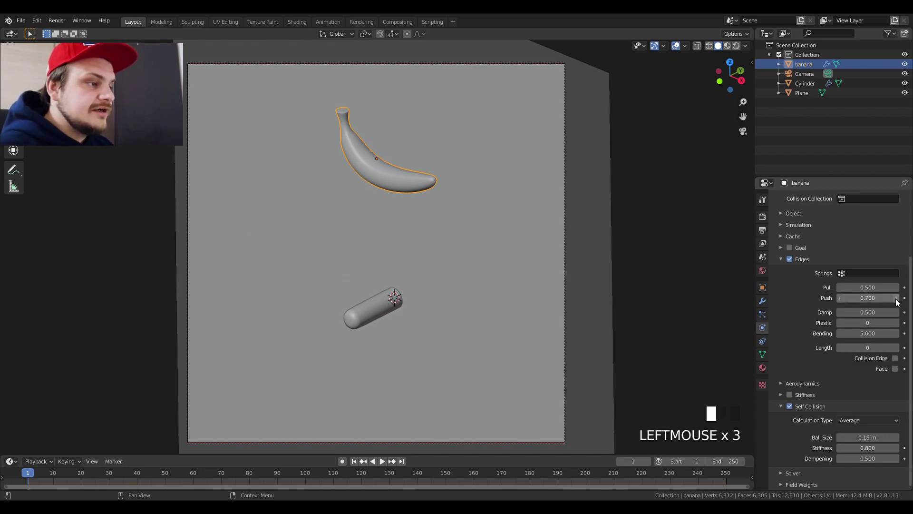
left_click(896, 288)
mouse_move(877, 288)
left_mouse_down()
mouse_move(885, 288)
mouse_move(877, 289)
left_mouse_up()
scroll(393, 309, "down", 1)
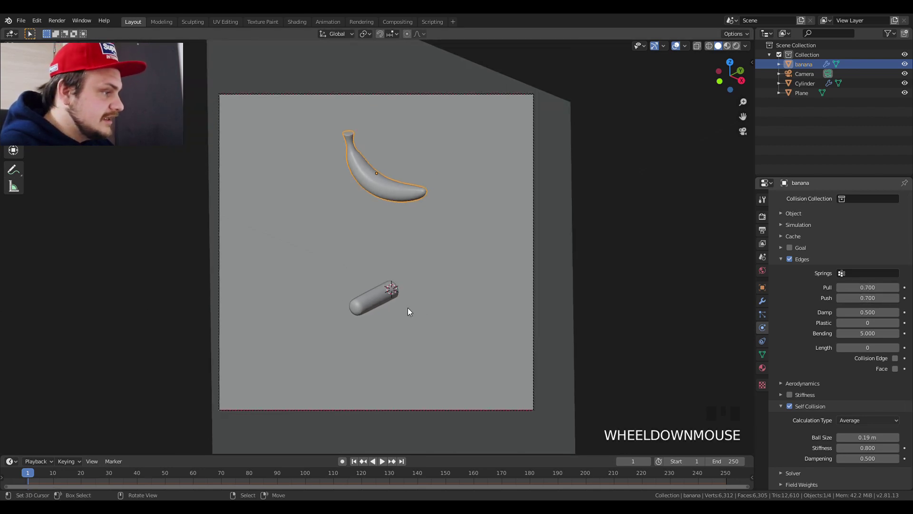
scroll(408, 312, "up", 1)
- Save the file, then play the simulation and watch the banana fall past the cylinder
key("ctrl+s")
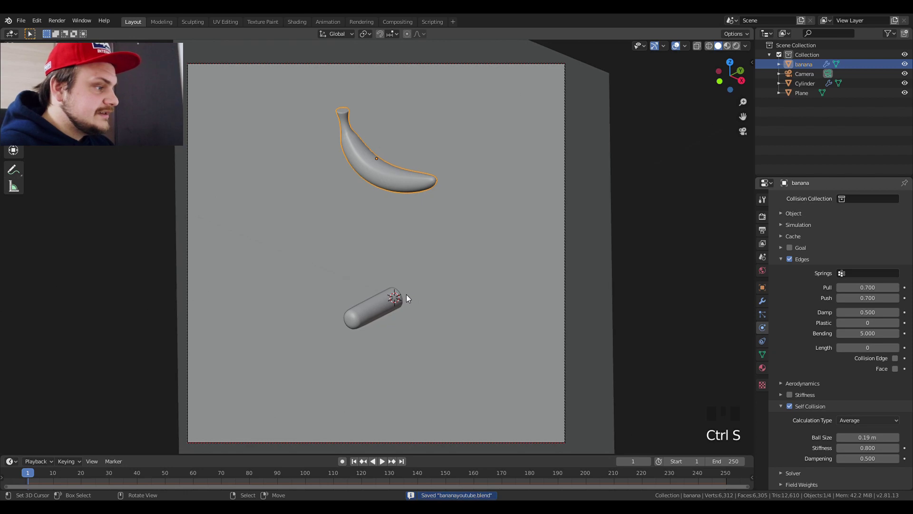
left_click(383, 462)
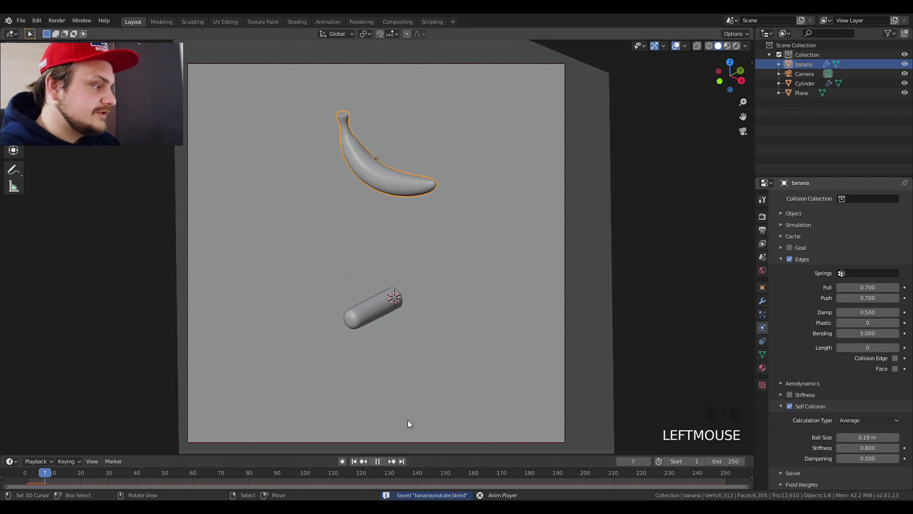
double_click(379, 461)
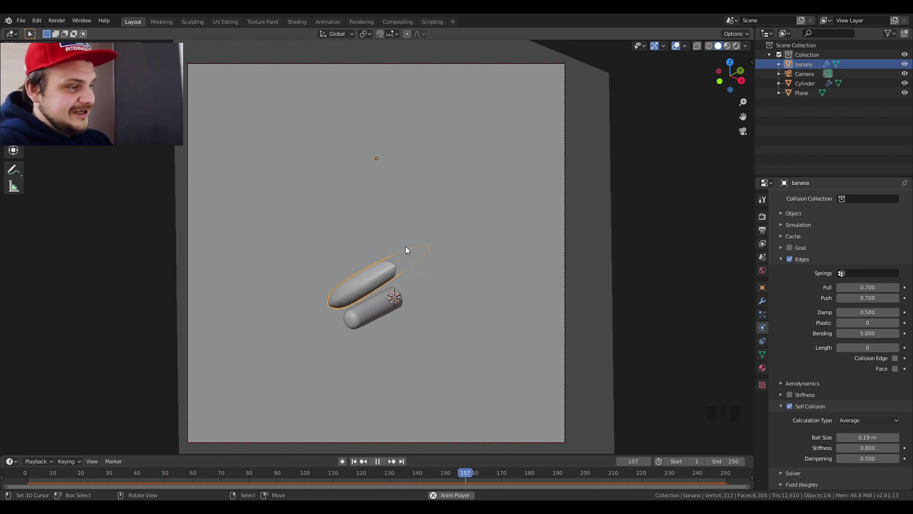
- Pause playback at frame 1 and add Collision physics to the background plane
left_click(378, 461)
left_click(353, 461)
right_click(583, 269)
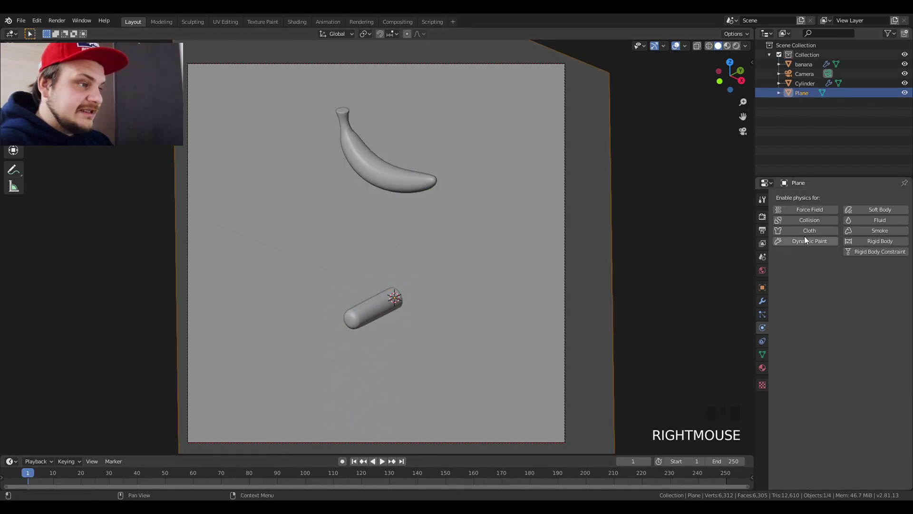
left_click(809, 219)
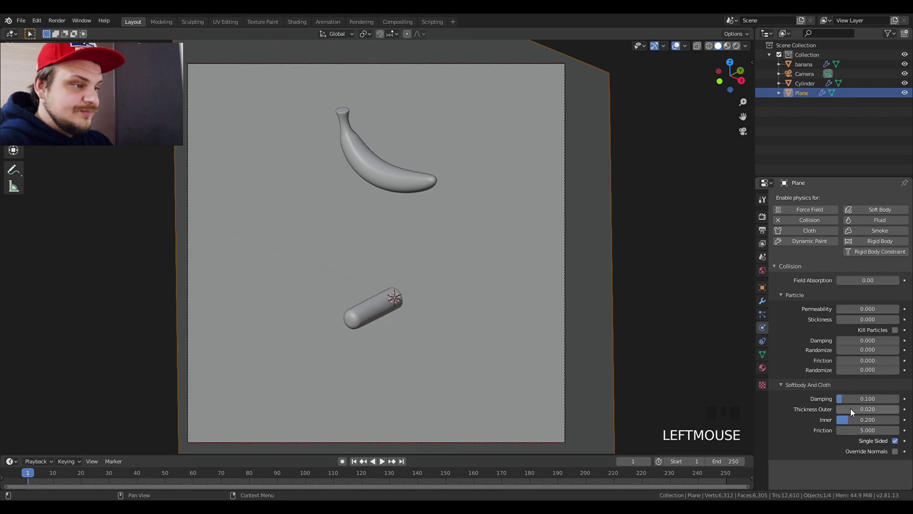
left_click(861, 408)
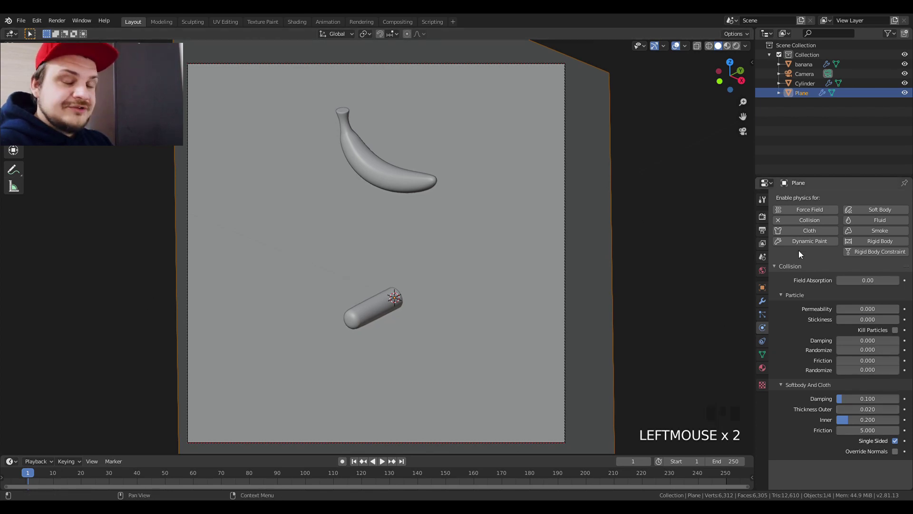
- Extrude the plane's face in Edit Mode to give it thickness
key("Tab")
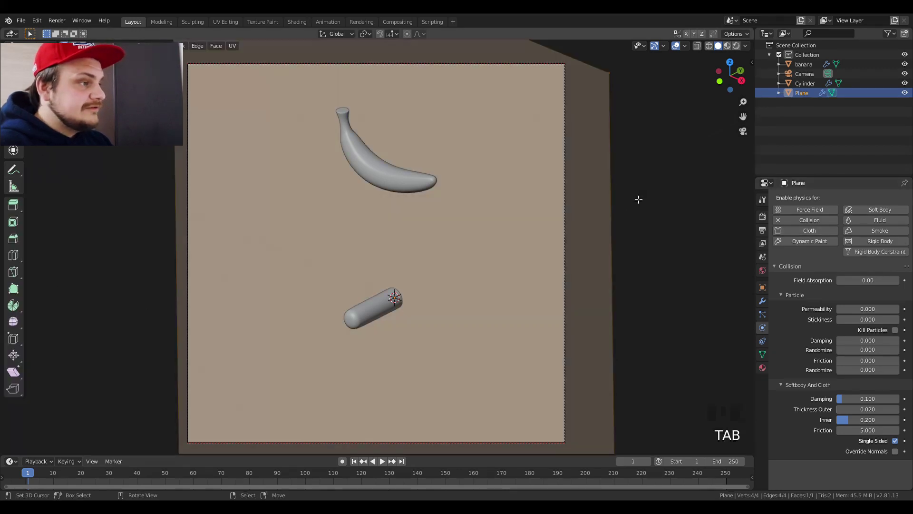
scroll(615, 101, "down", 2)
middle_click_drag(618, 114, 585, 134)
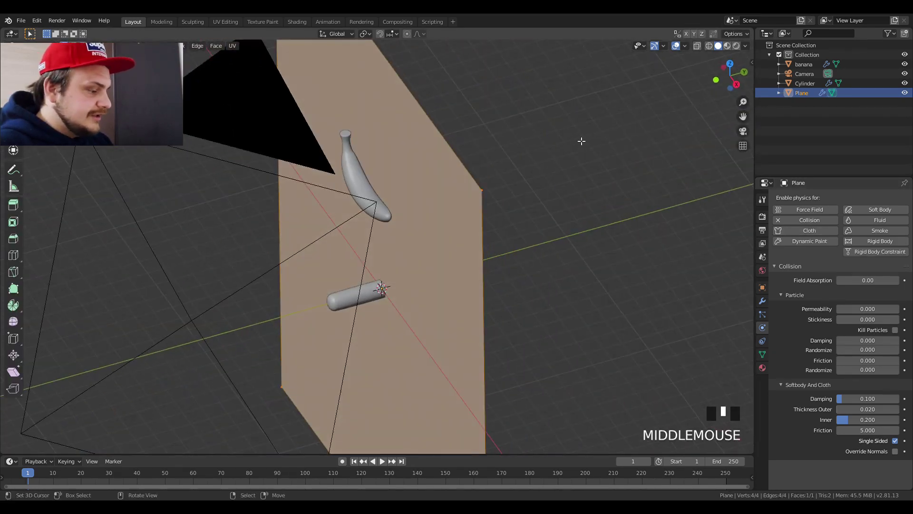
key("e")
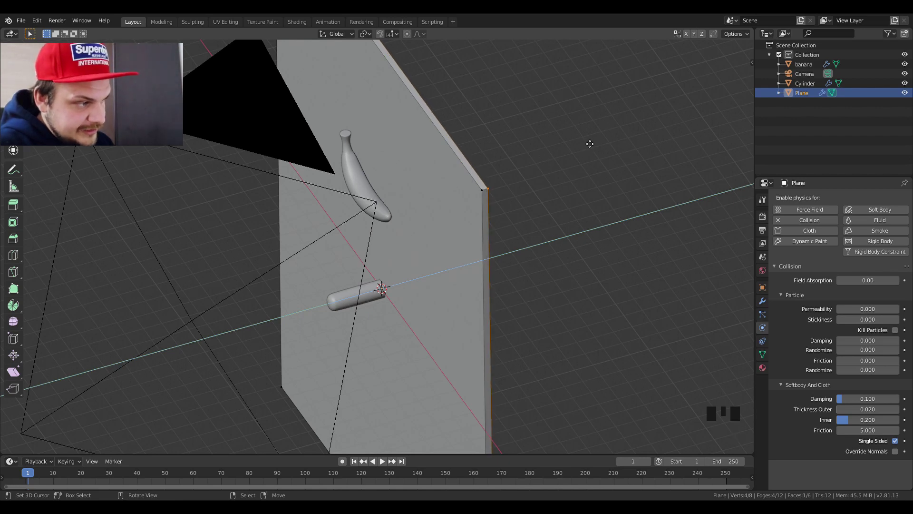
left_click(589, 143)
- Recalculate the slab's normals outward, return to Object Mode, and view through the camera
key("Tab")
key("Tab")
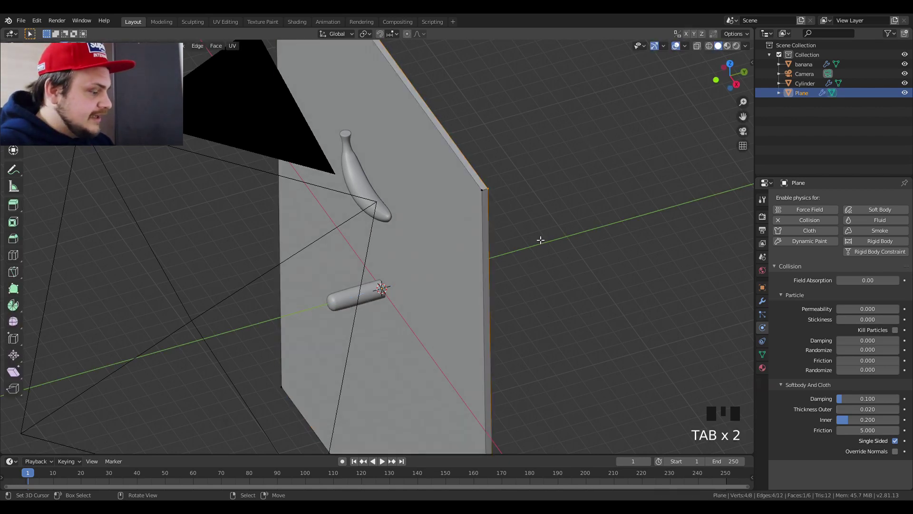
key("a")
key("a")
mouse_move(541, 240)
middle_mouse_down()
mouse_move(603, 261)
mouse_move(551, 225)
middle_mouse_up()
key("ctrl+n")
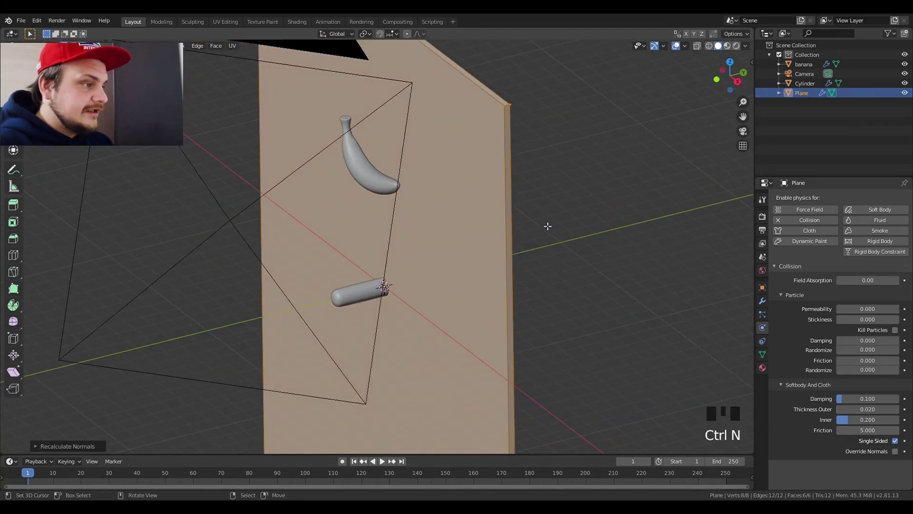
key("Tab")
key("KP_0")
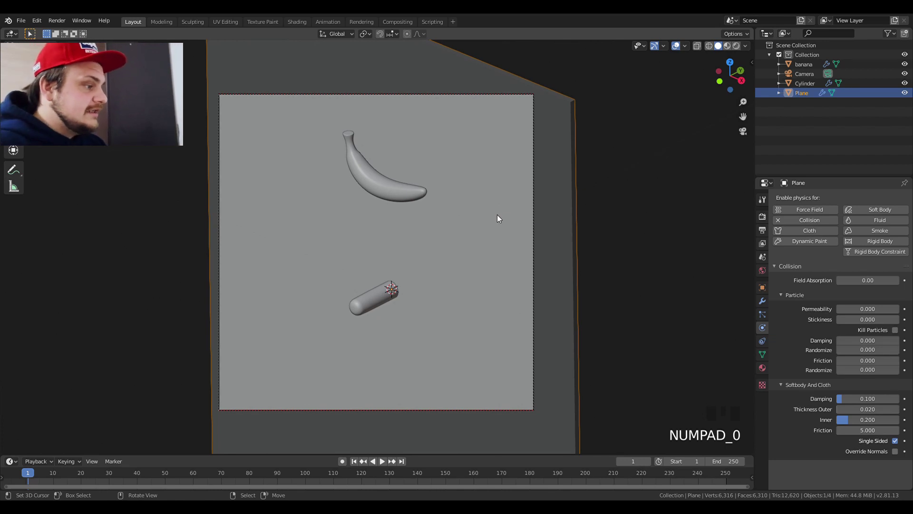
- Select the banana and replay the simulation, stopping once it drapes over the cylinder and falls away
right_click(386, 186)
left_click(382, 461)
left_click(382, 461)
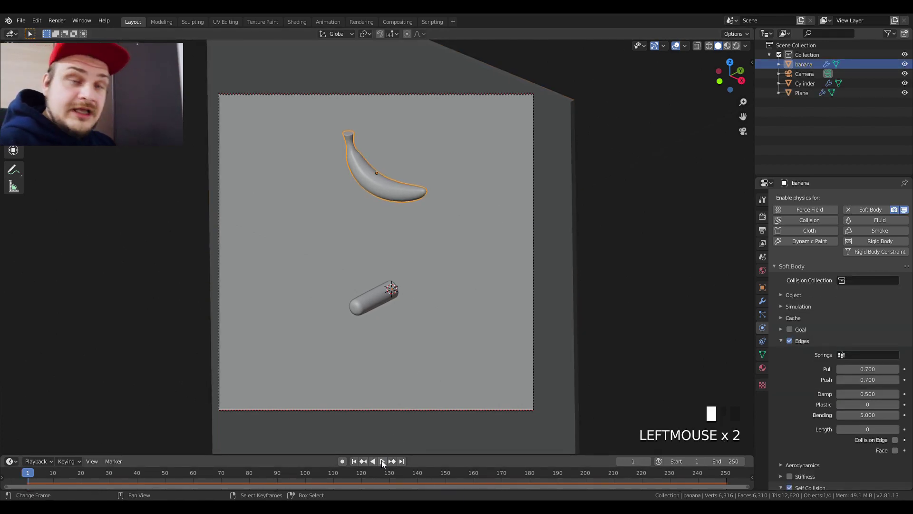
left_click(382, 461)
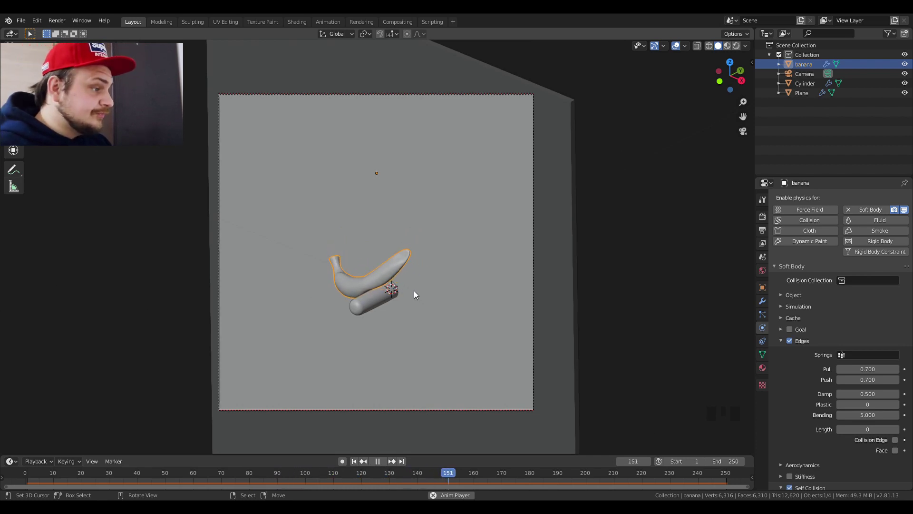
key("space")
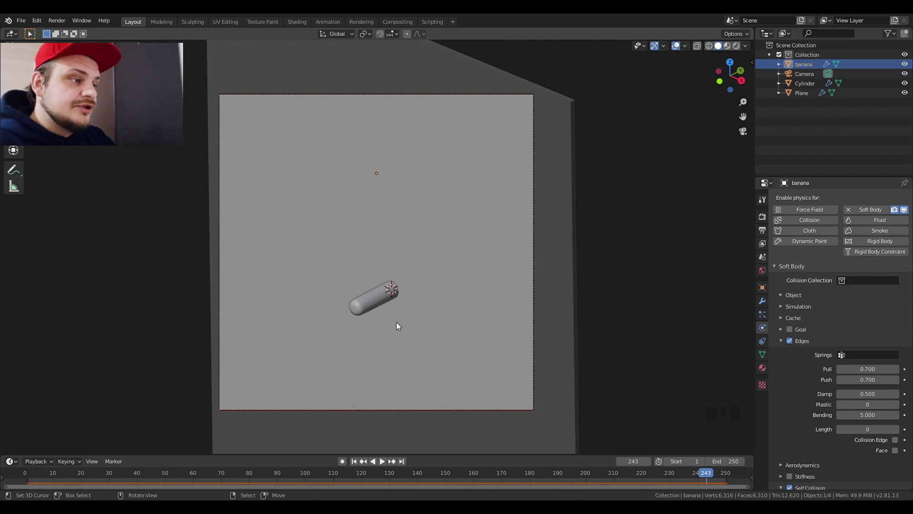
- Expand the banana's Soft Body Cache panel and scroll through its 250-frame bake and stiffness settings
left_click(795, 317)
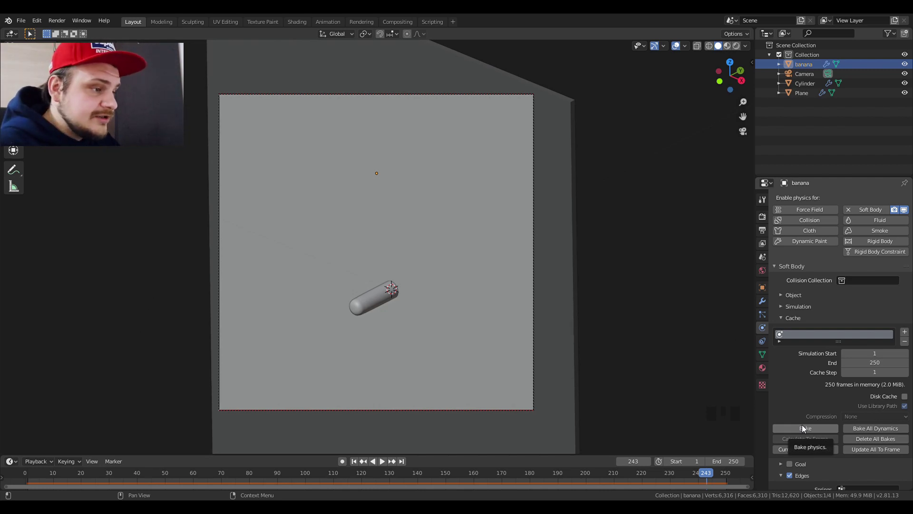
scroll(841, 458, "down", 7)
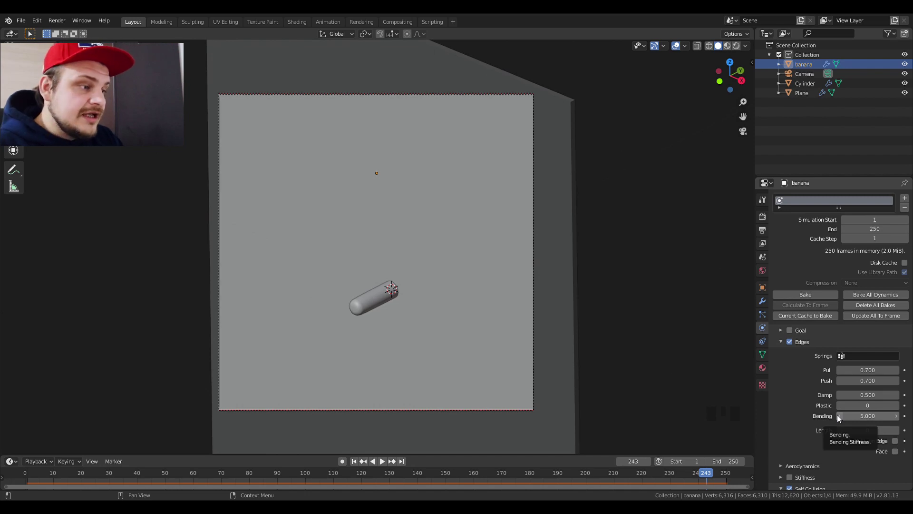
scroll(841, 415, "down", 2)
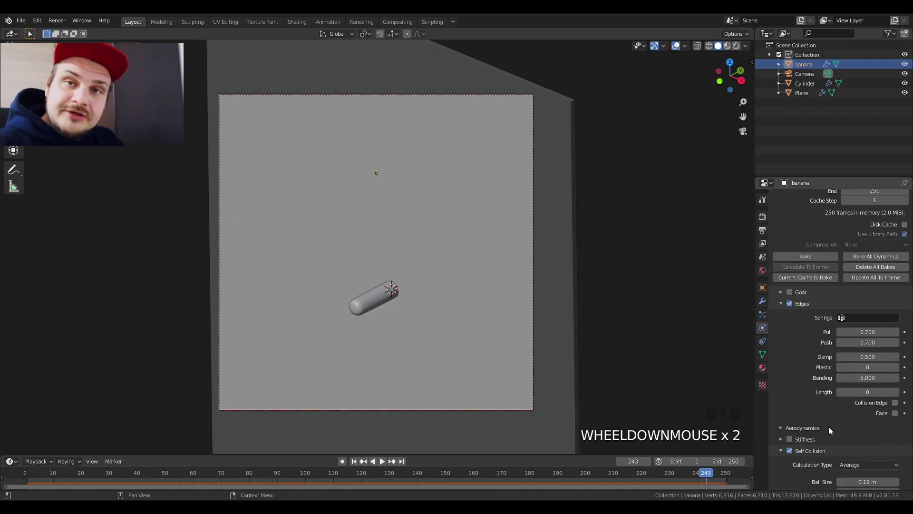